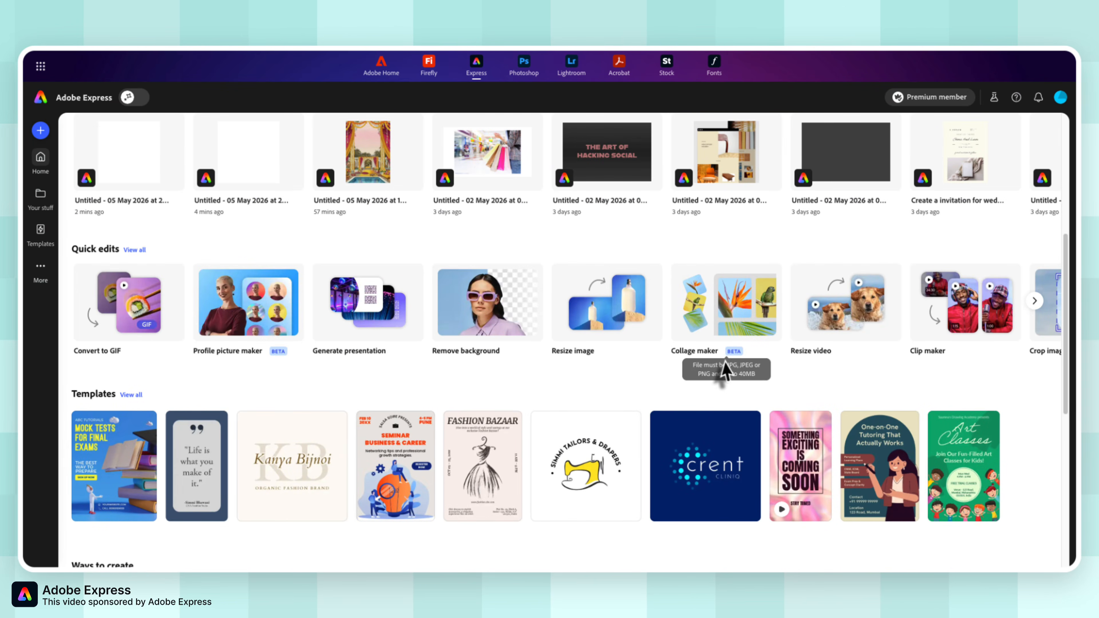
Open the Generate image tool from the Generative AI ways to create and choose the Firefly Image 4 model.
scroll(749, 369, down, 3)
scroll(749, 368, down, 2)
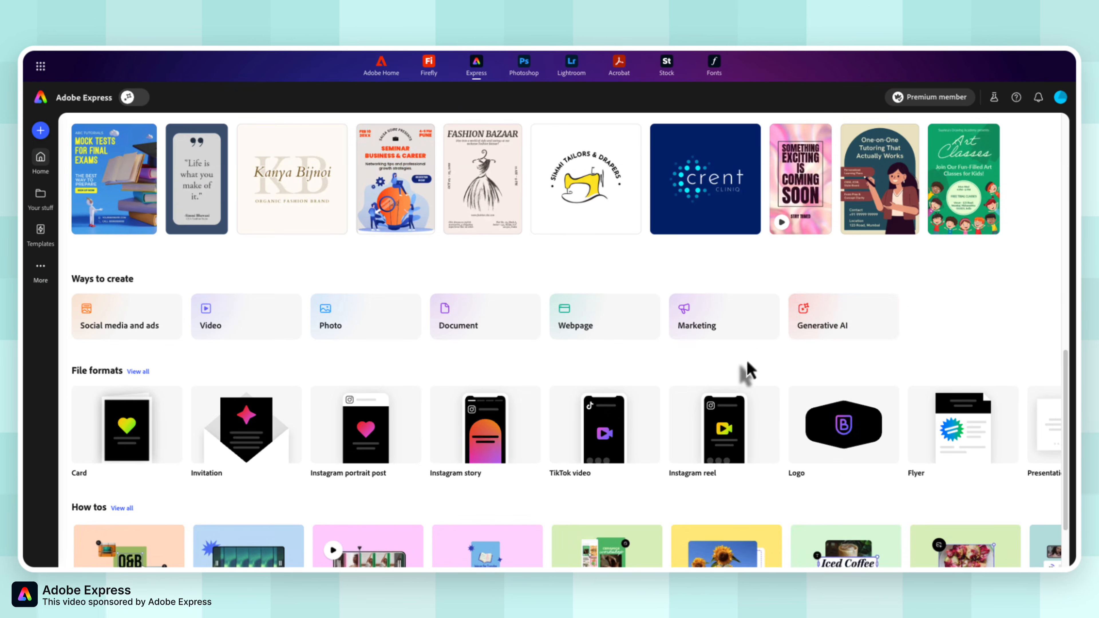
click(841, 333)
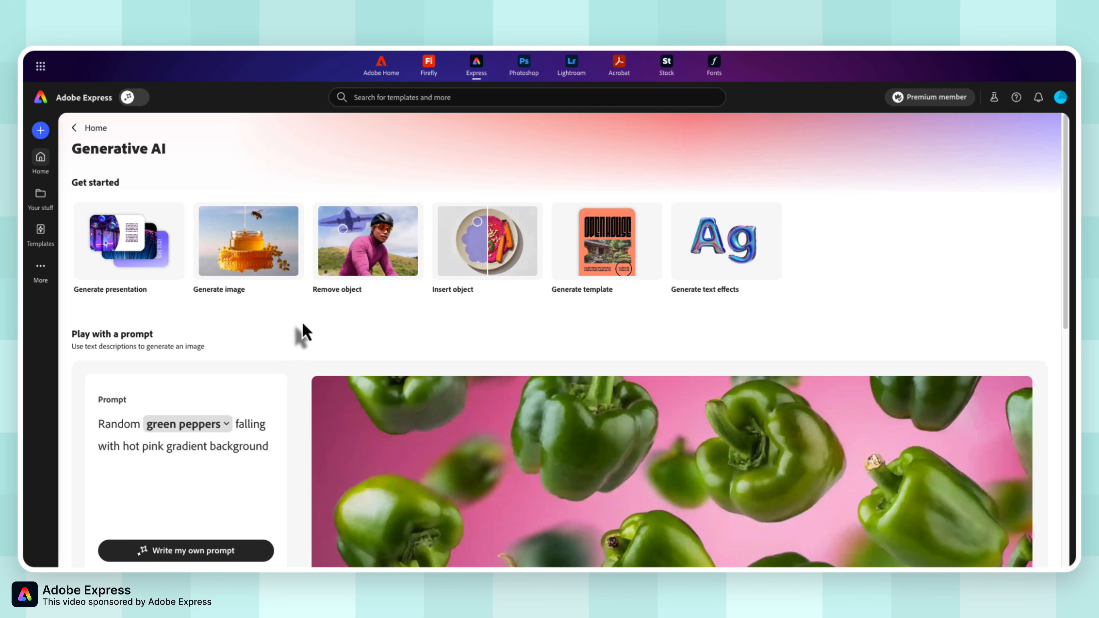
click(258, 260)
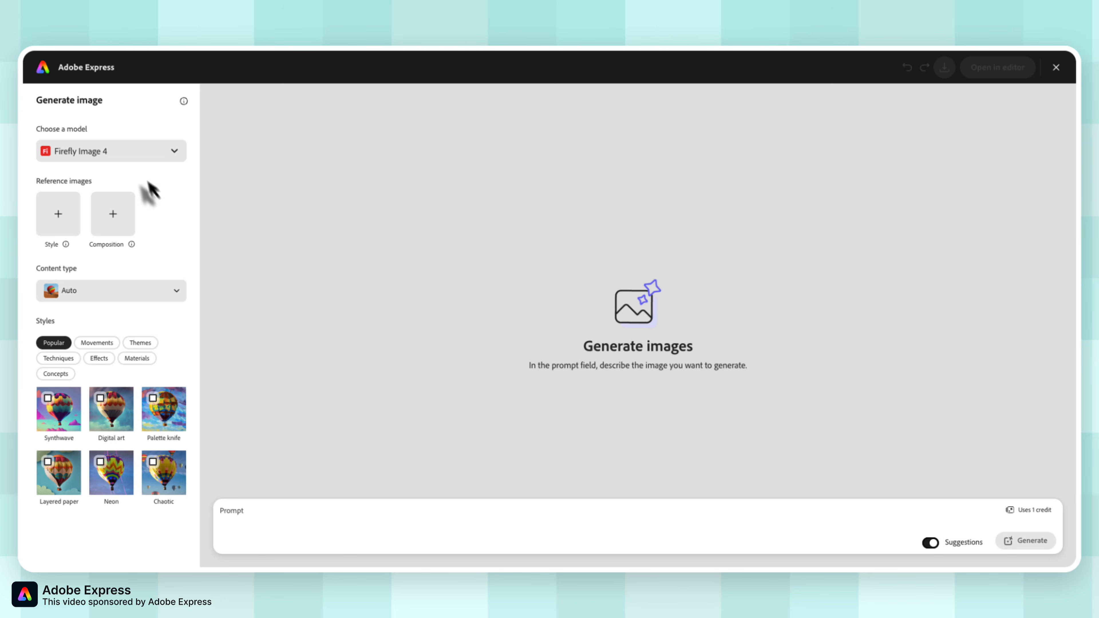
click(144, 154)
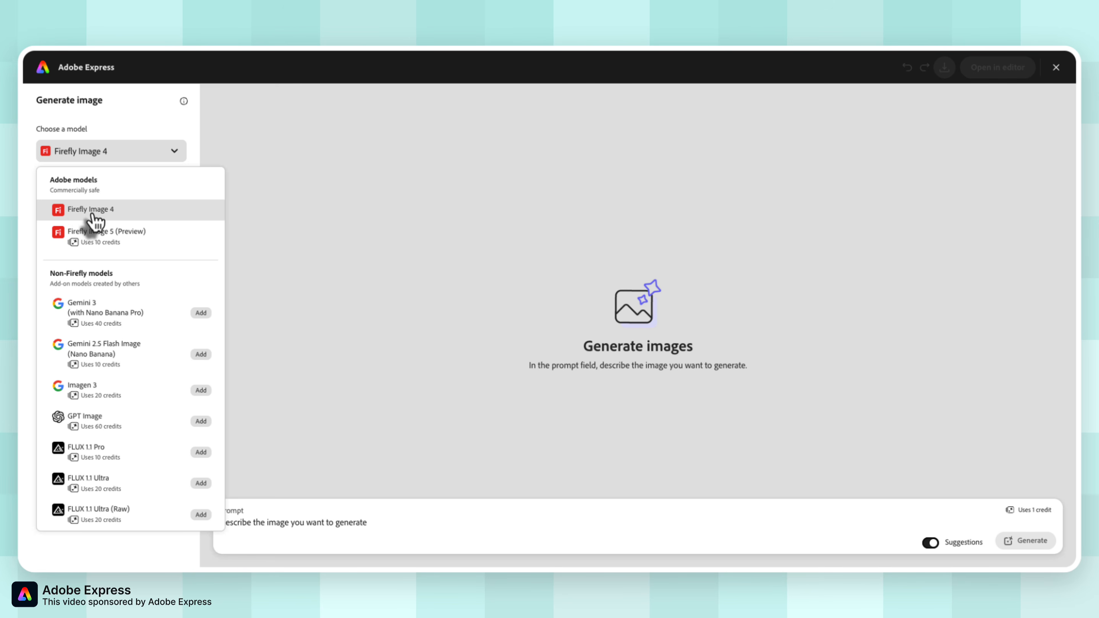
click(110, 217)
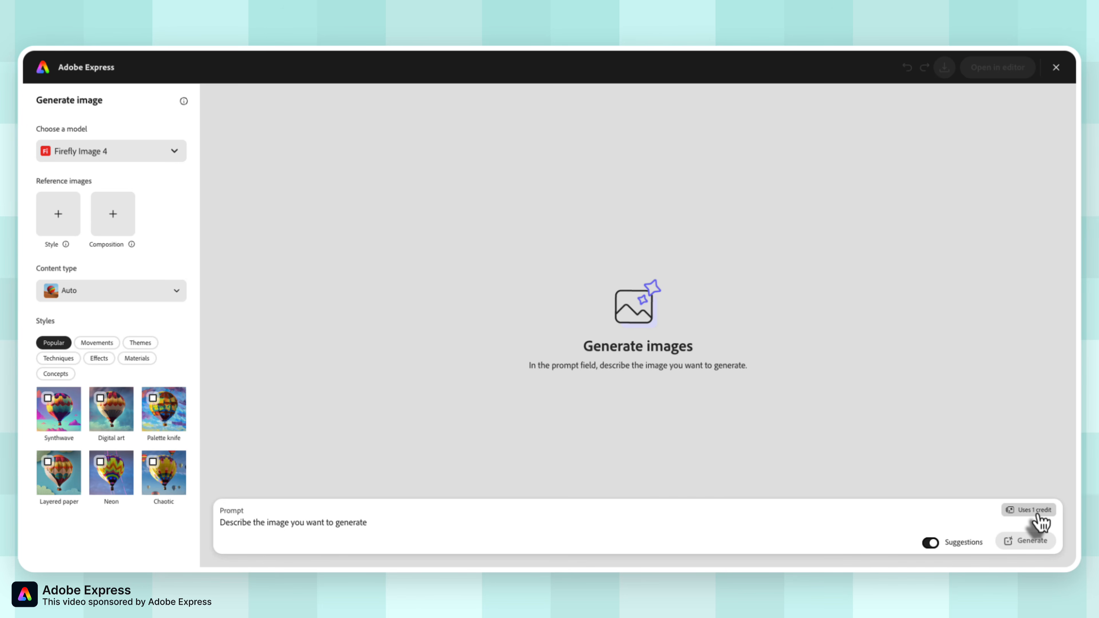
Examine the style and composition reference explanations, the reference image upload and the content type options.
mouse_move(68, 245)
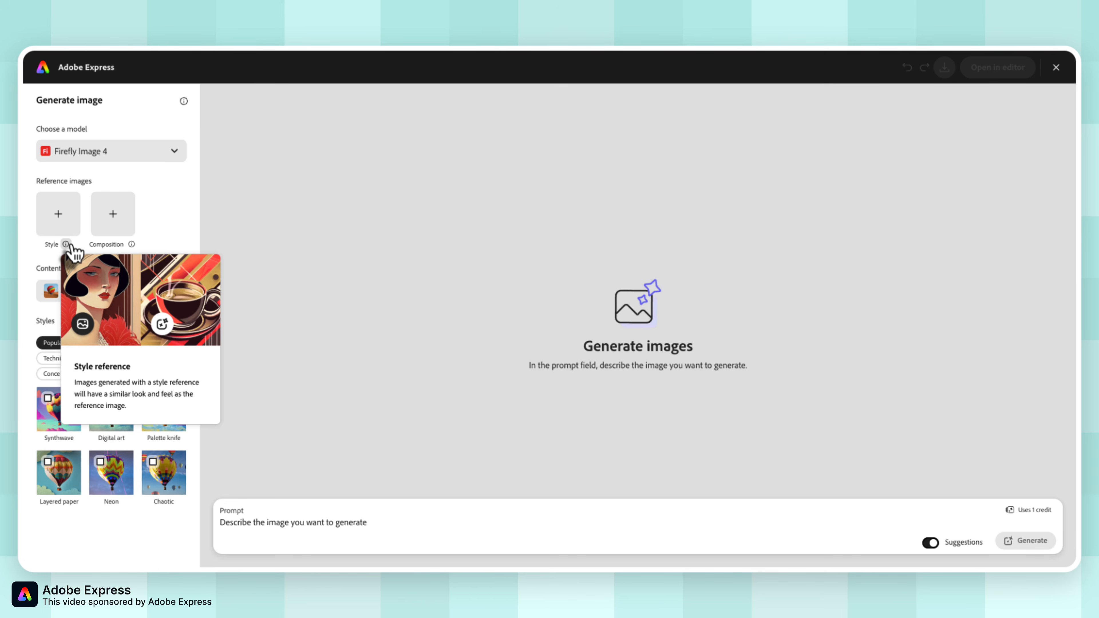
mouse_move(132, 244)
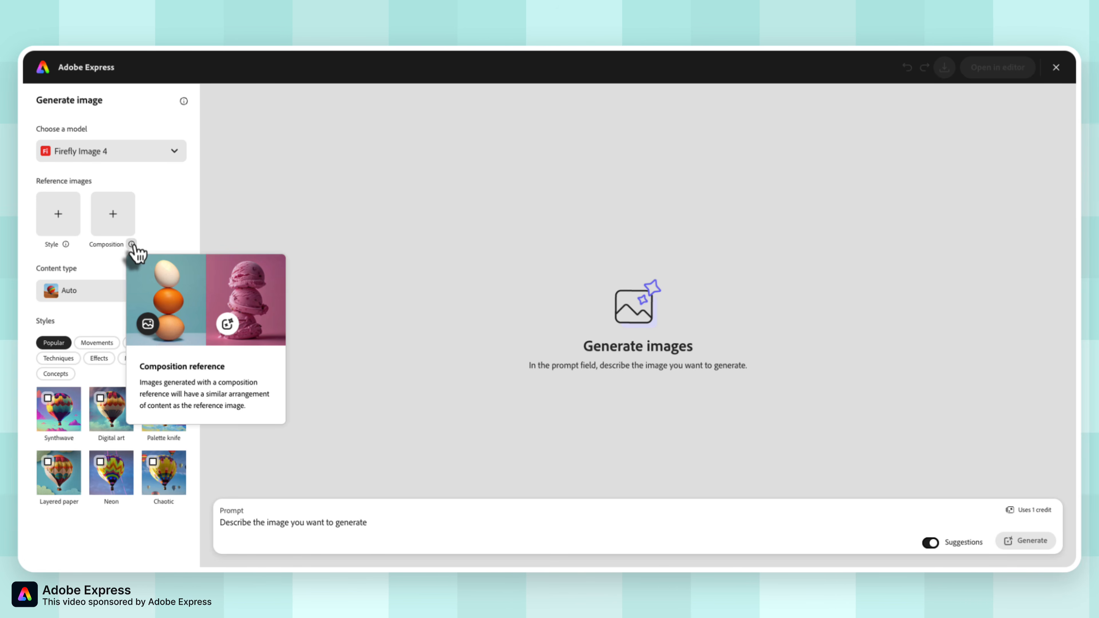
click(69, 228)
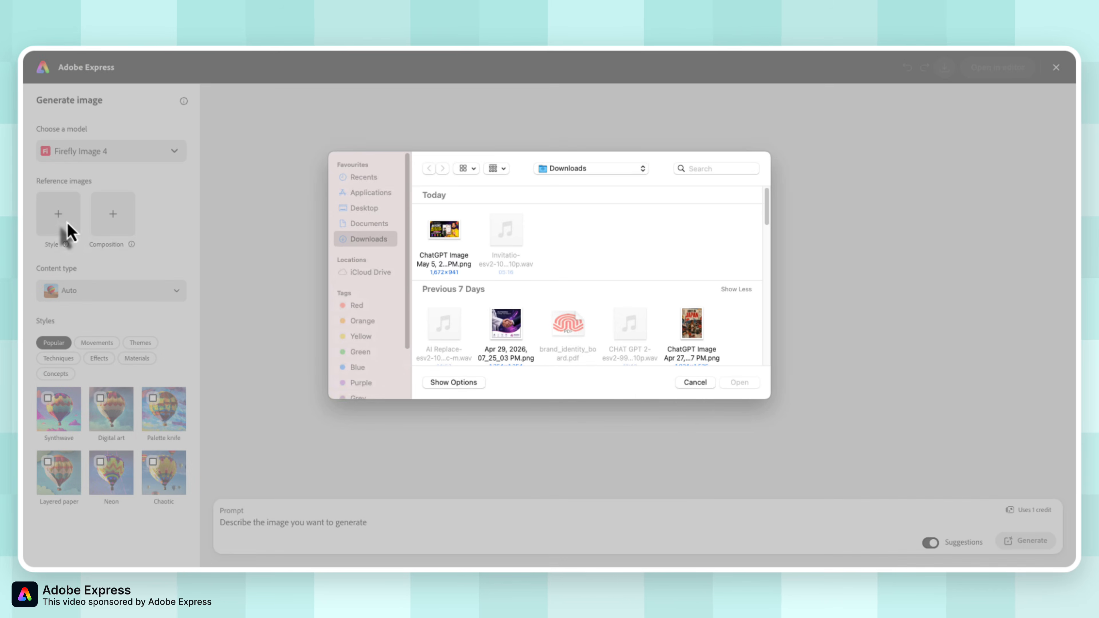
click(696, 382)
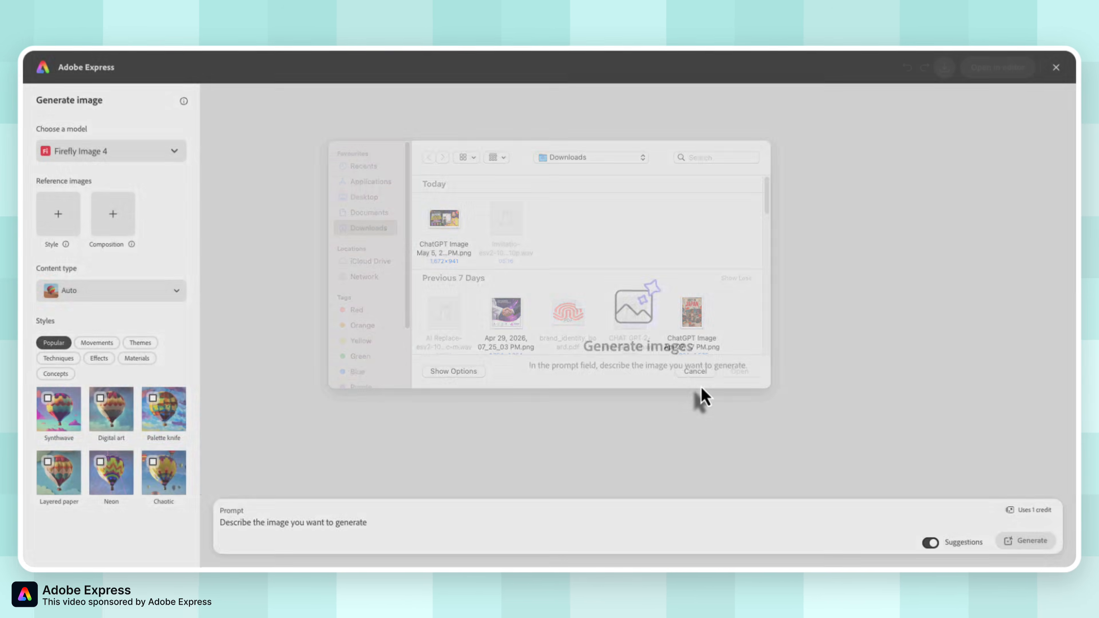
click(114, 293)
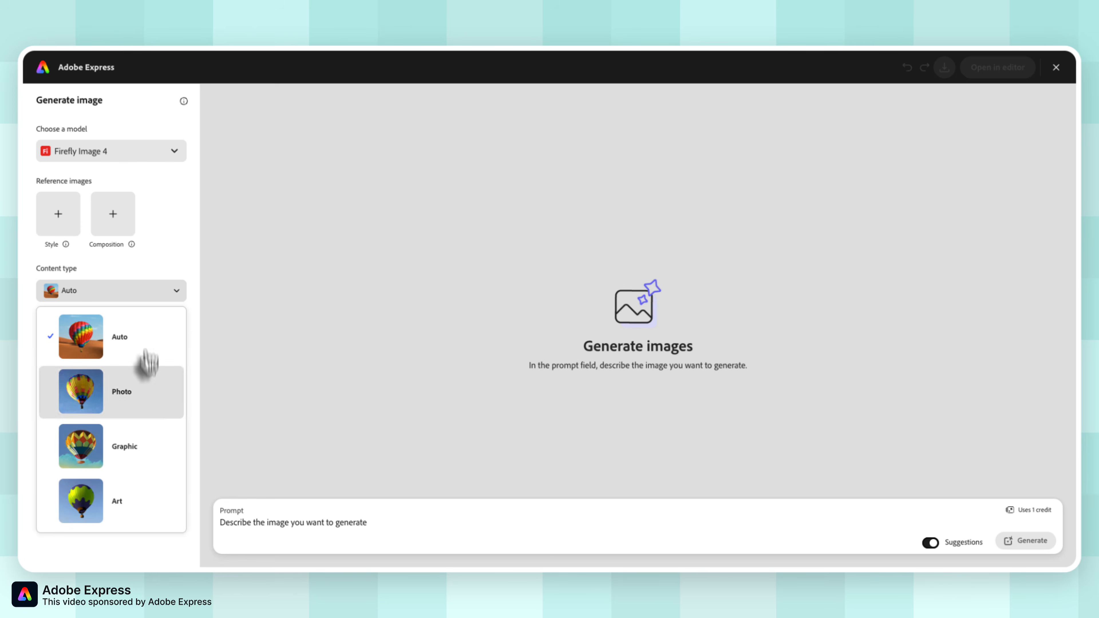
click(168, 290)
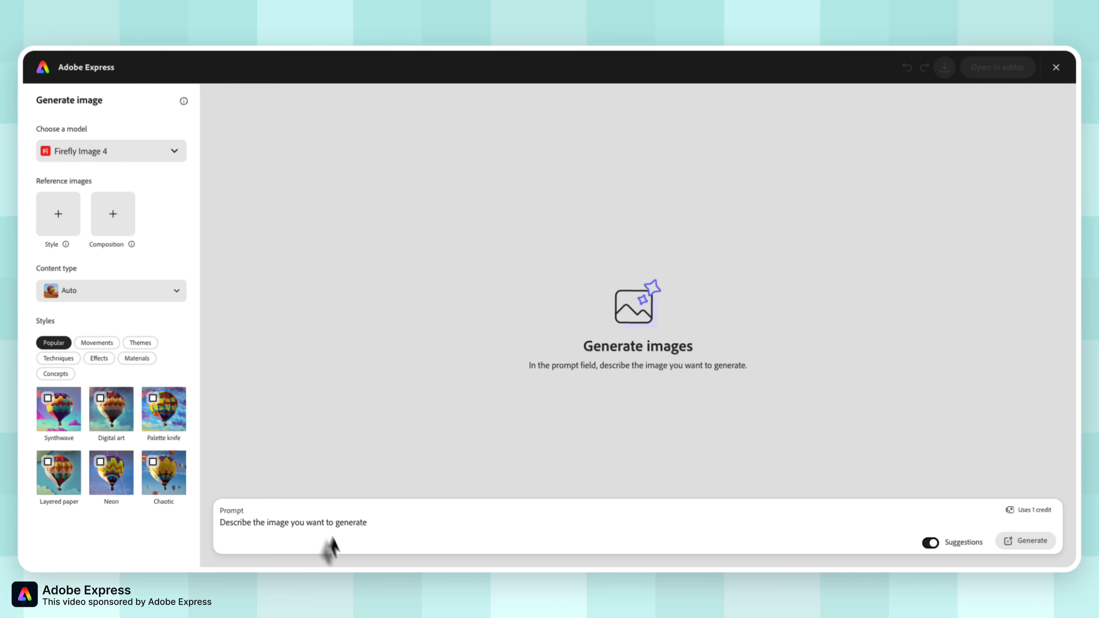
Generate images from a prompt for a dramatic, ultra-realistic black-and-white close-up of a bearded man in round, reflective sunglasses gazing upward into a dark void.
click(327, 529)
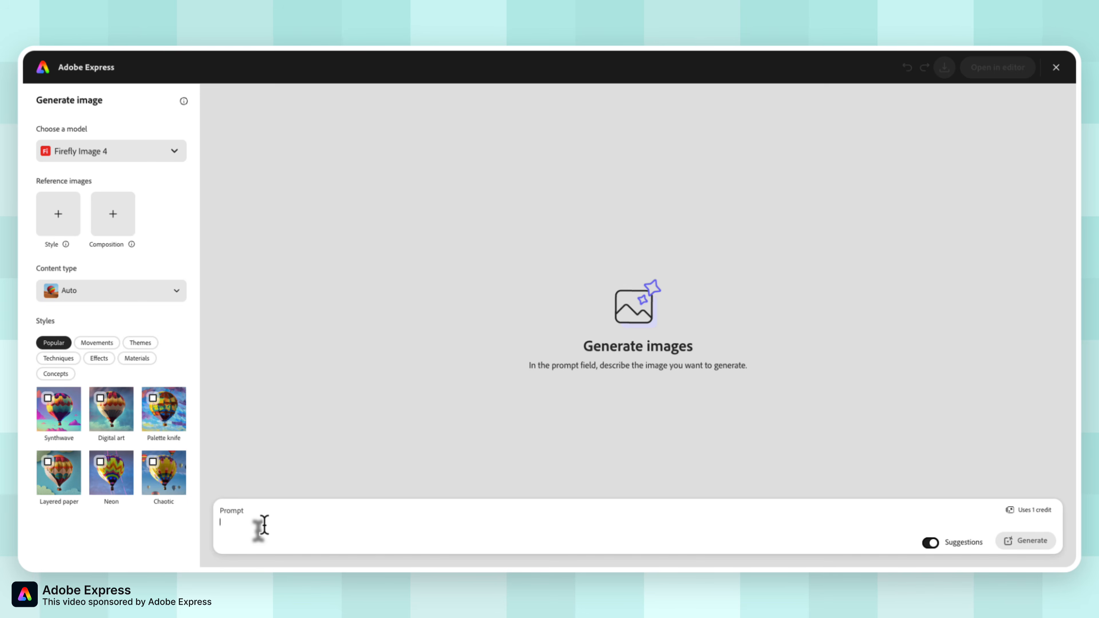
text(Dramatic, ultra-realistic close-up in black and white with high-contrast cinematic lighting from the side, highlighting the contours of his face and beard, casting deep shadows. He wears round, reflective sunglasses. He gazes confidently upward into a dark void. The sunglasses reflect a city's towering skyline. The atmosphere is mysterious with a minimalist black background. Details in 4K. Keep the subject's exact facial structure, hair texture, the original photo)
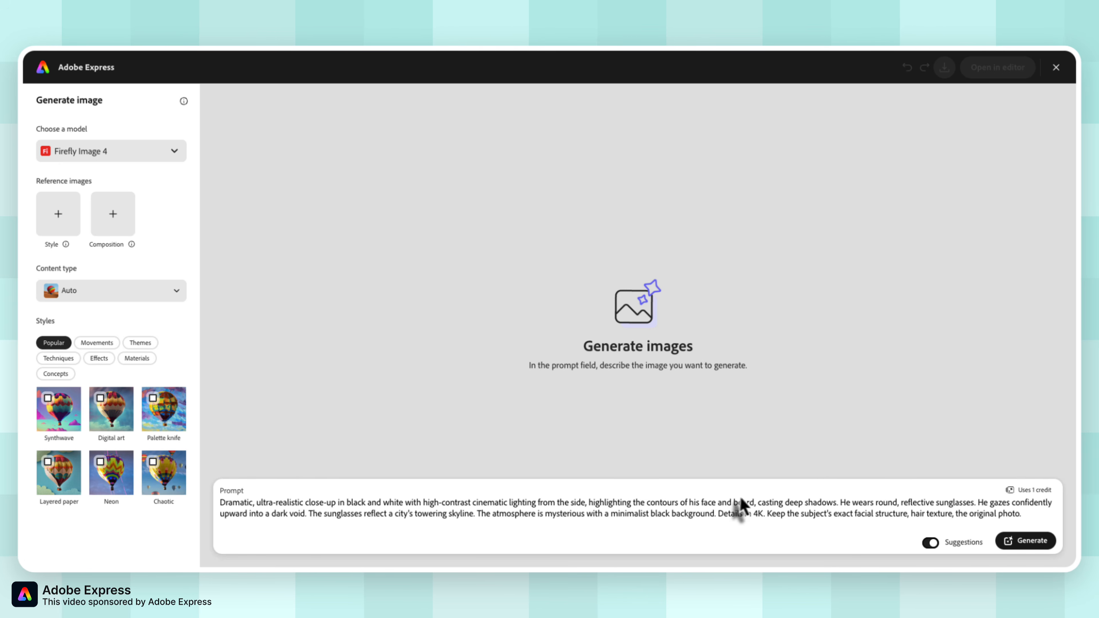
click(1015, 549)
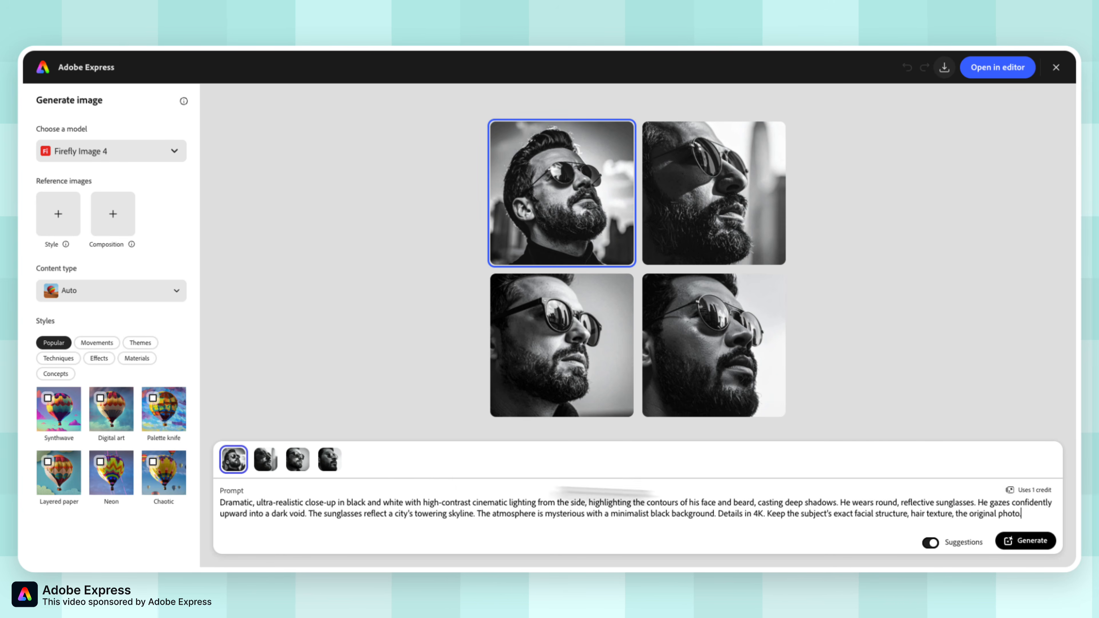
Go through the generated portrait variations and select the first one.
click(265, 461)
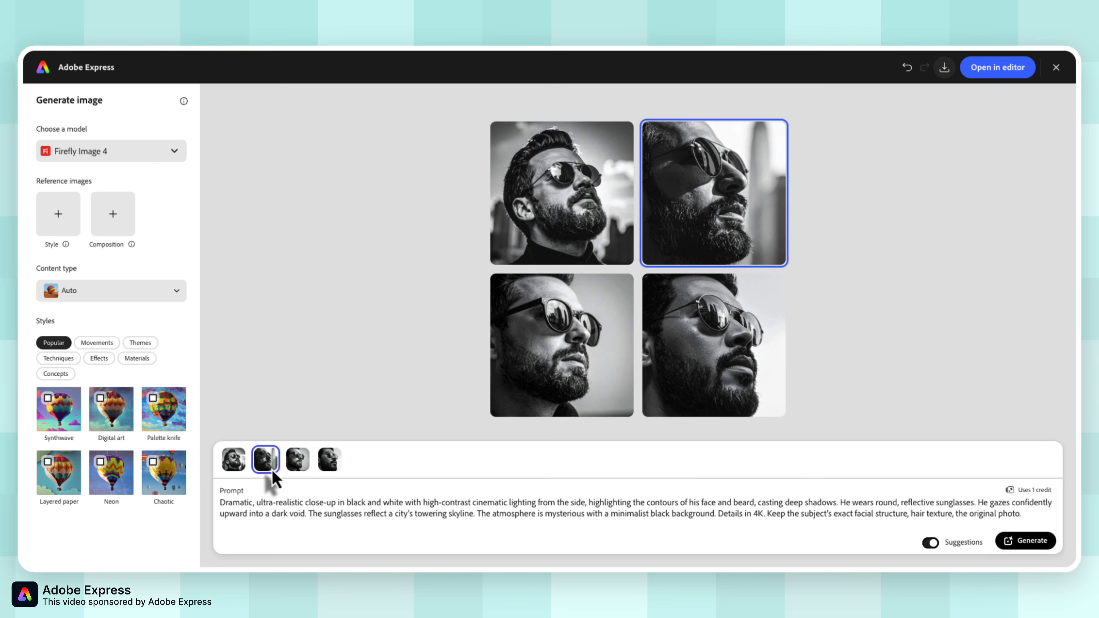
click(298, 462)
click(329, 460)
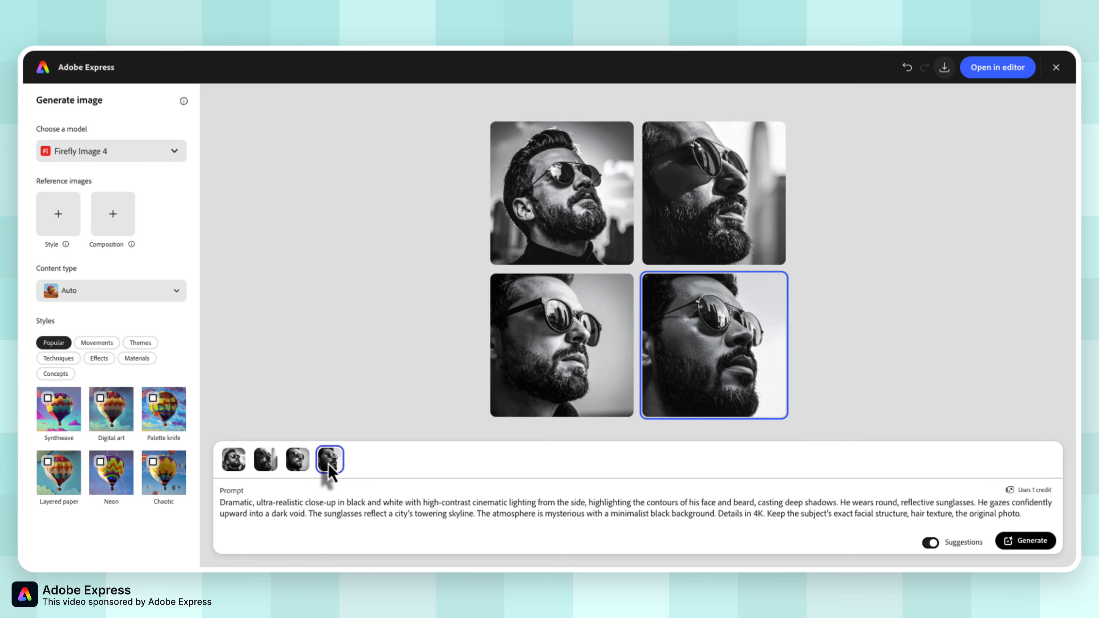
click(595, 184)
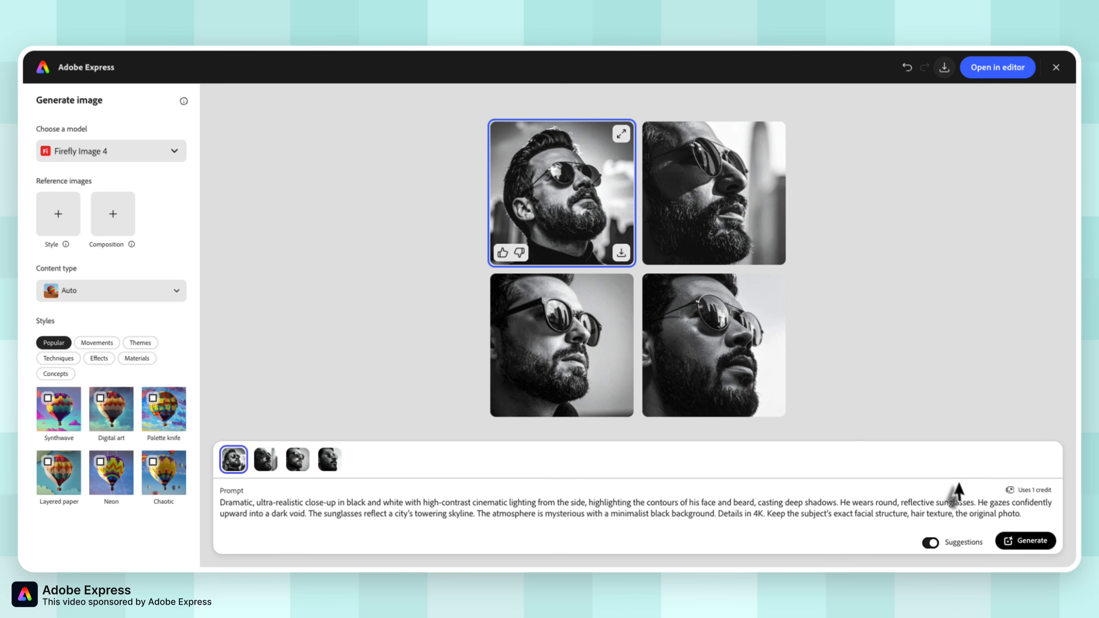
Try out the prompt suggestions setting and review the list of available Adobe and non-Firefly image models.
click(944, 546)
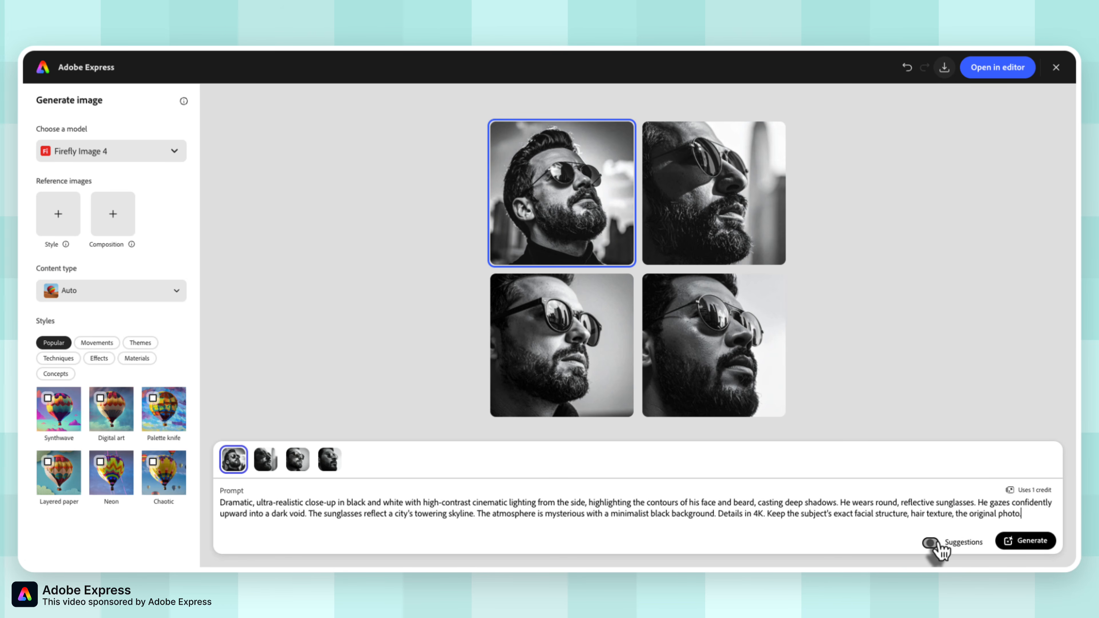
click(935, 544)
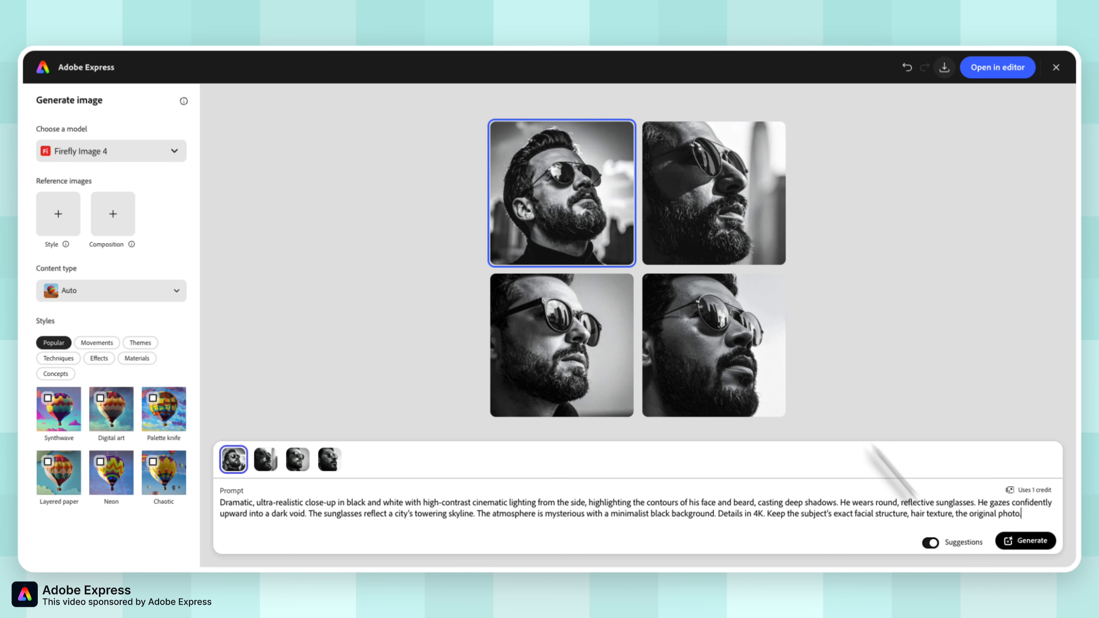
mouse_move(587, 350)
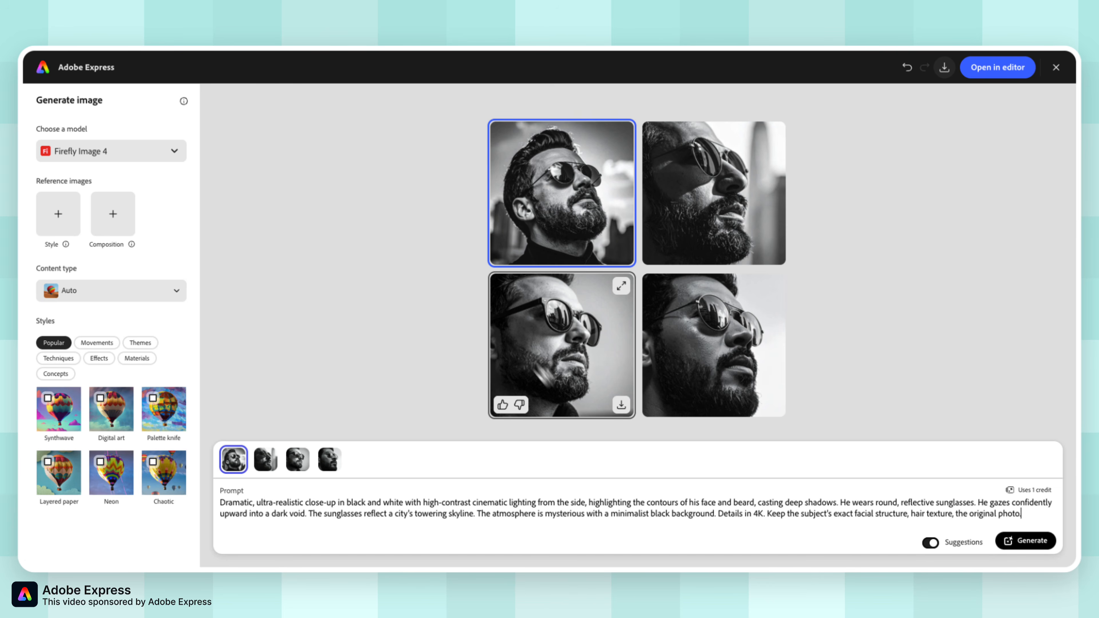
mouse_move(657, 358)
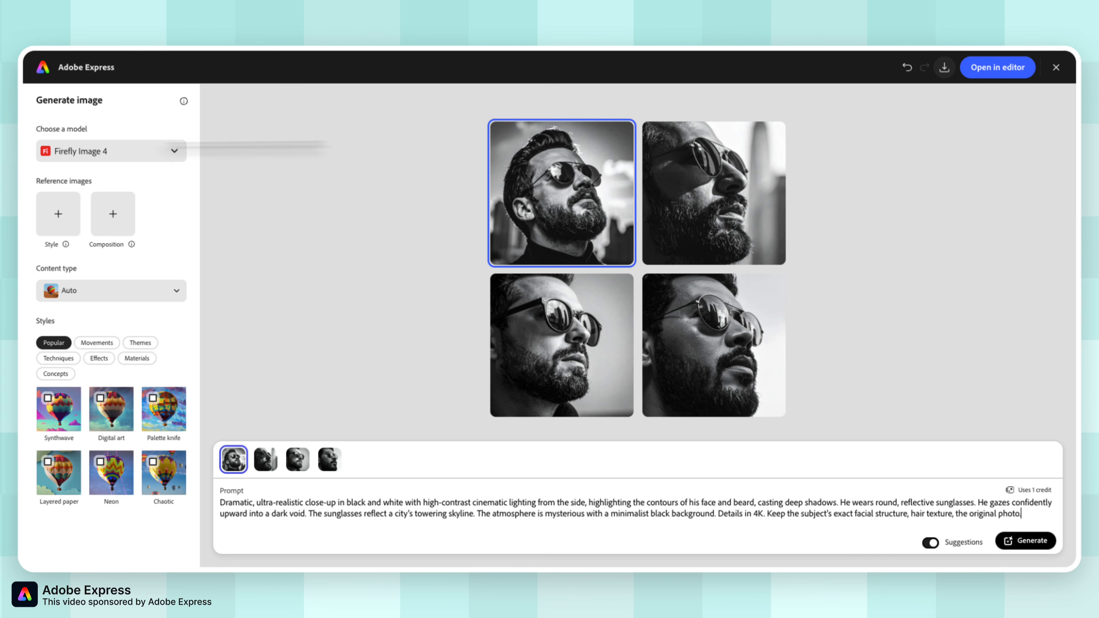
click(109, 160)
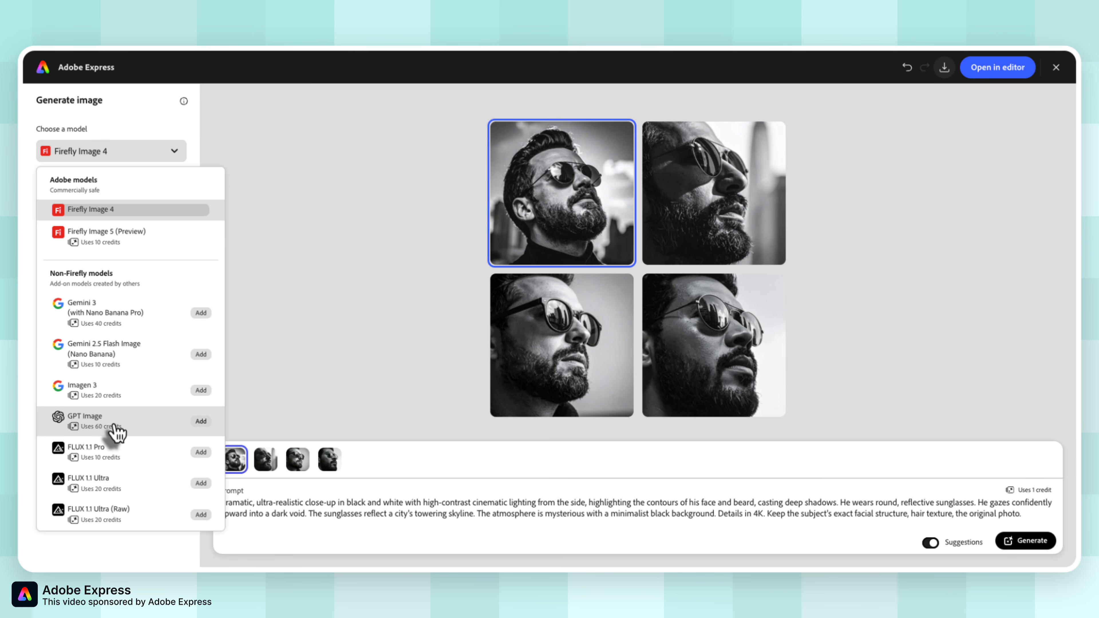
click(132, 128)
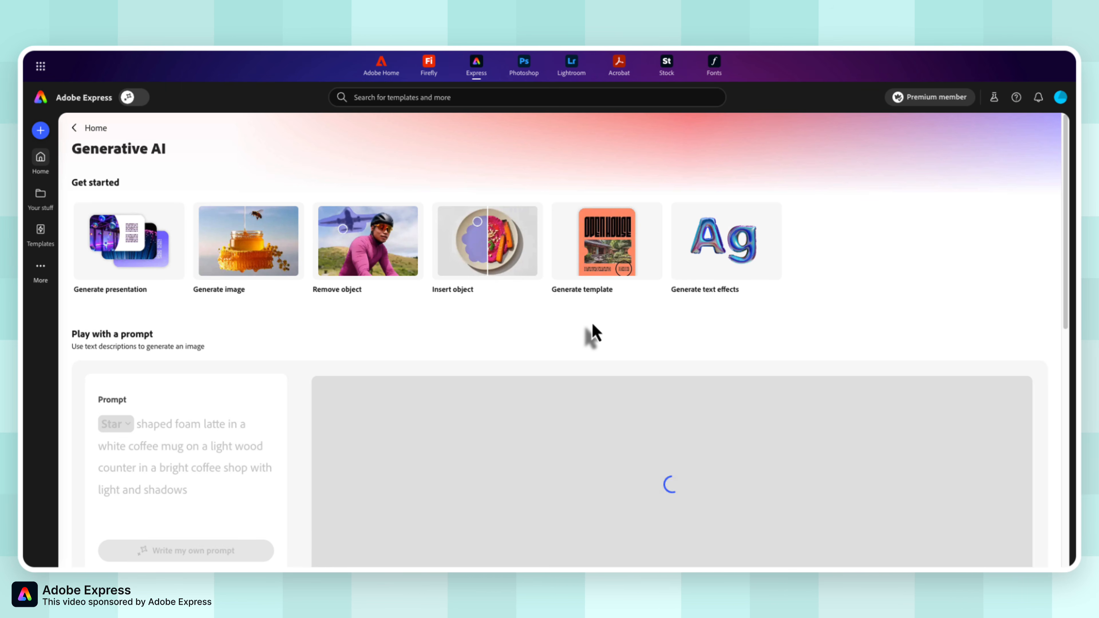
Open the Generate template tool, set the template type to Flyer and check the brand choices without applying one.
click(606, 276)
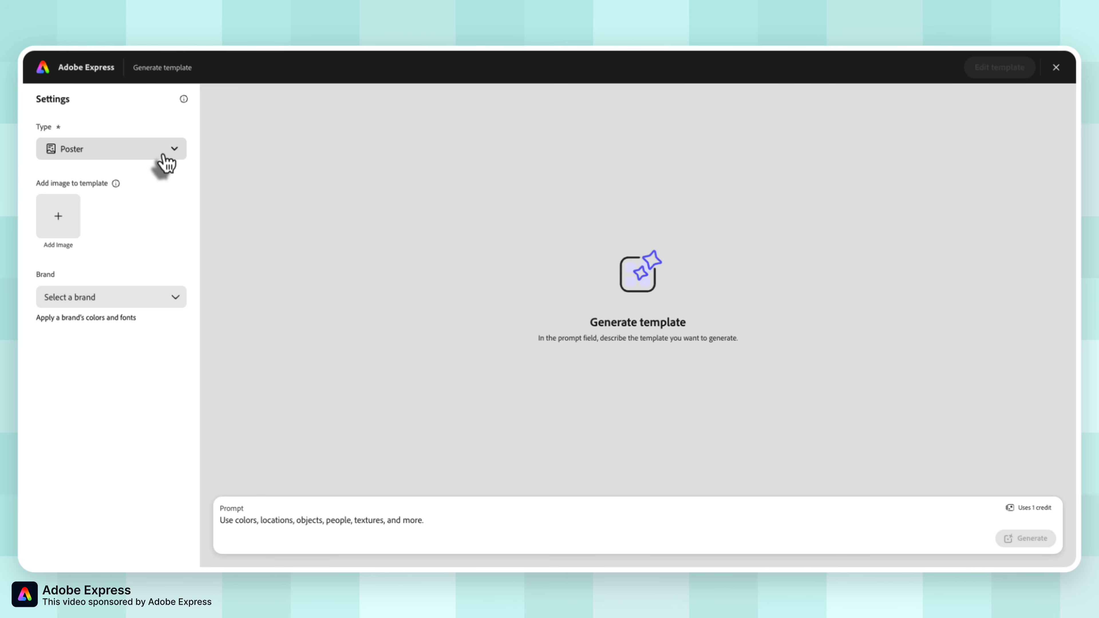
click(82, 150)
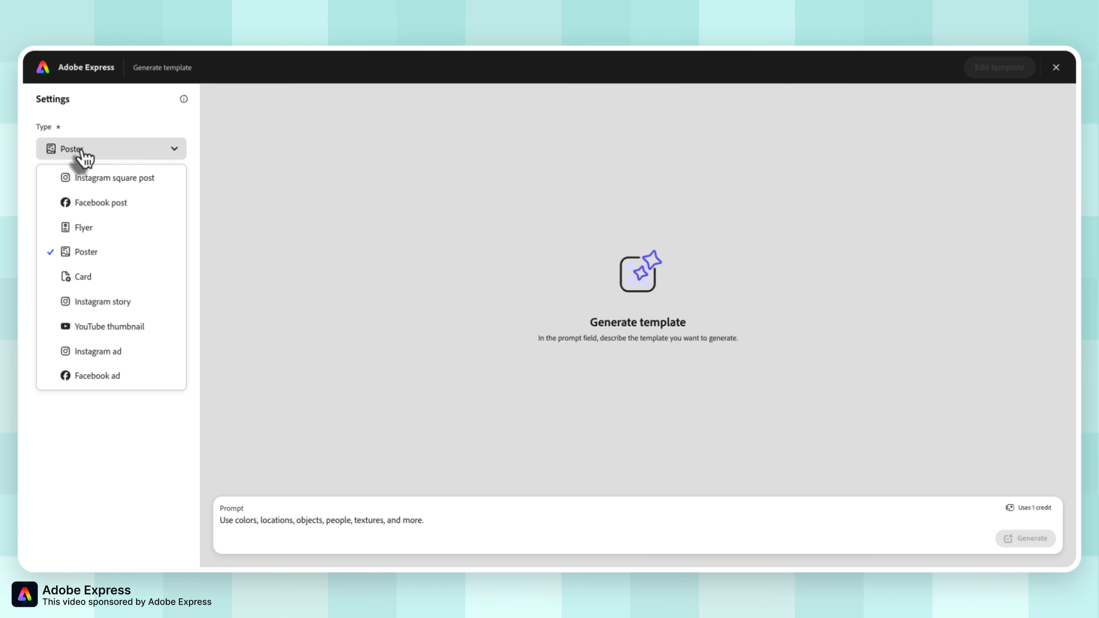
click(99, 229)
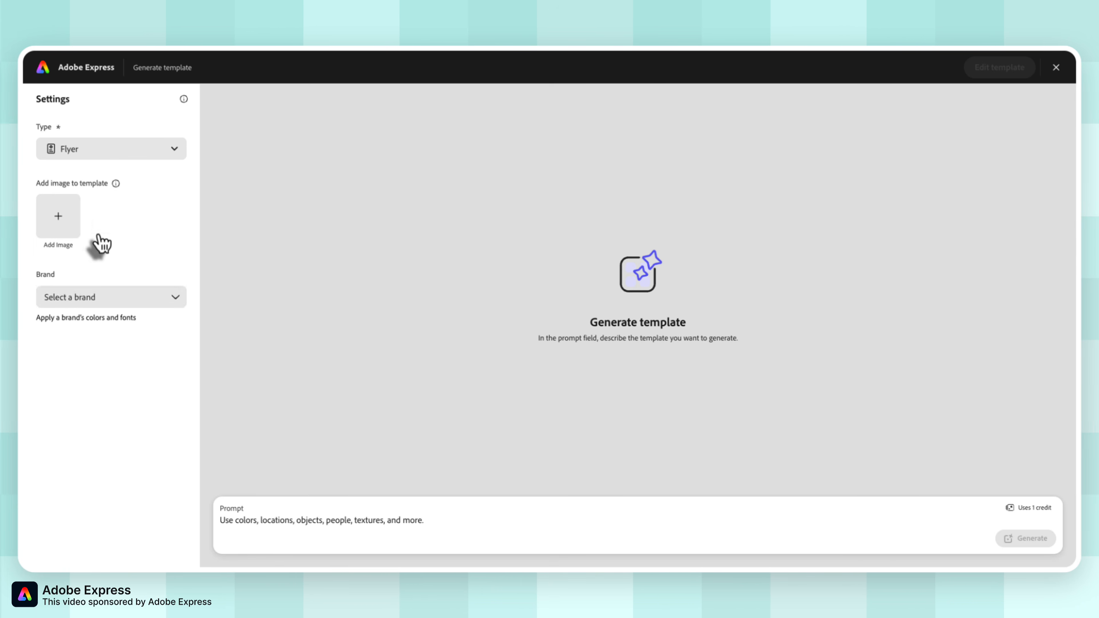
click(125, 303)
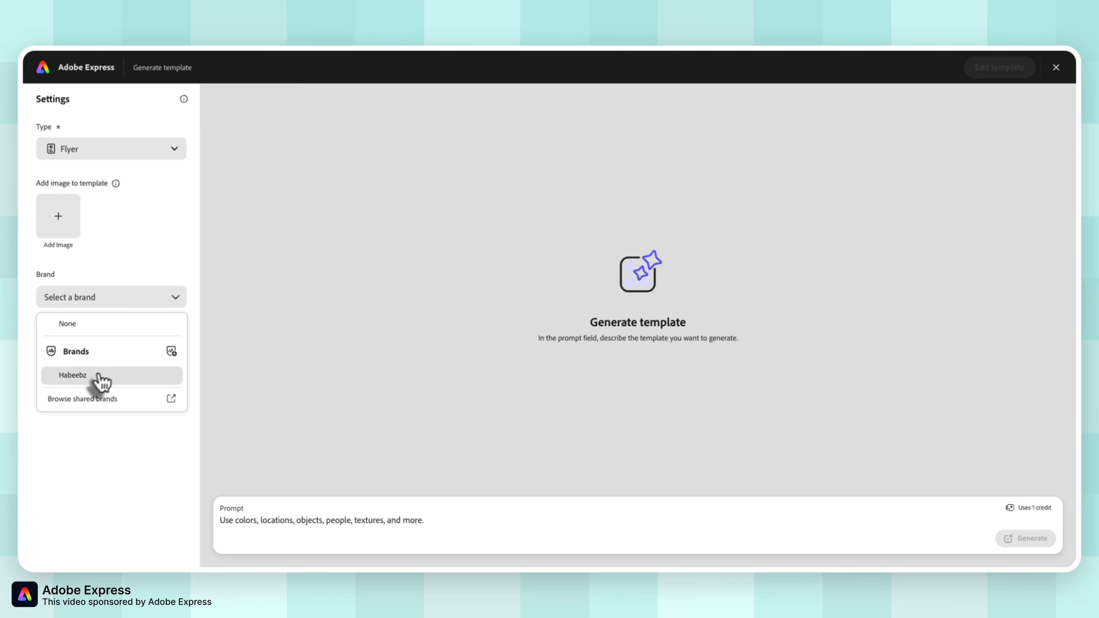
click(128, 259)
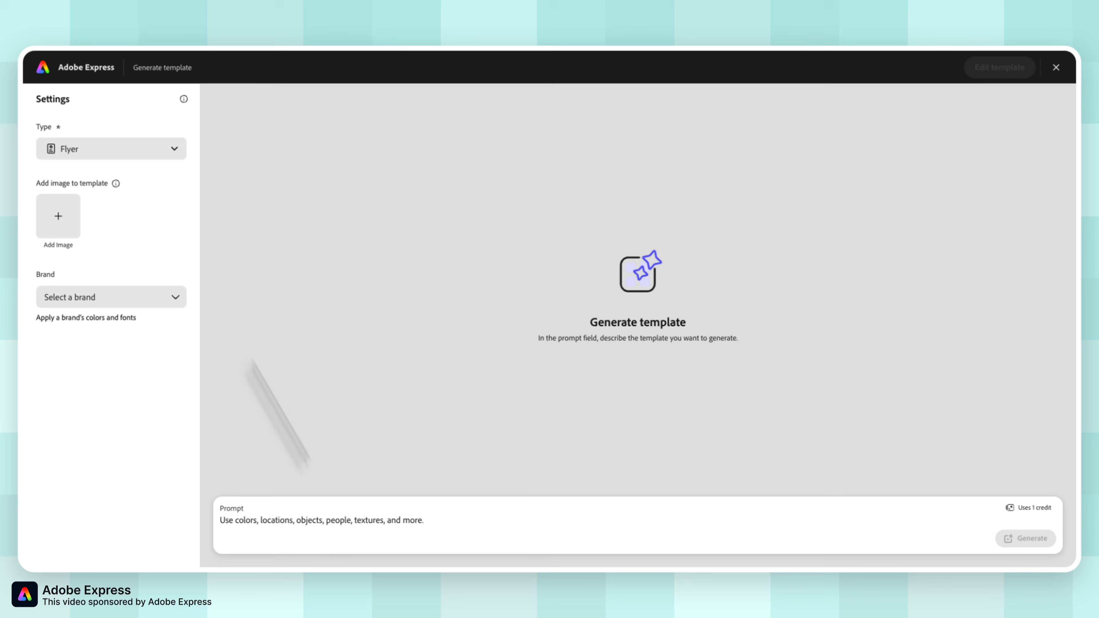
Generate flyer templates from the prompt "Wedding invitation template for muslim community, Arabic symbols, mandala design".
click(284, 521)
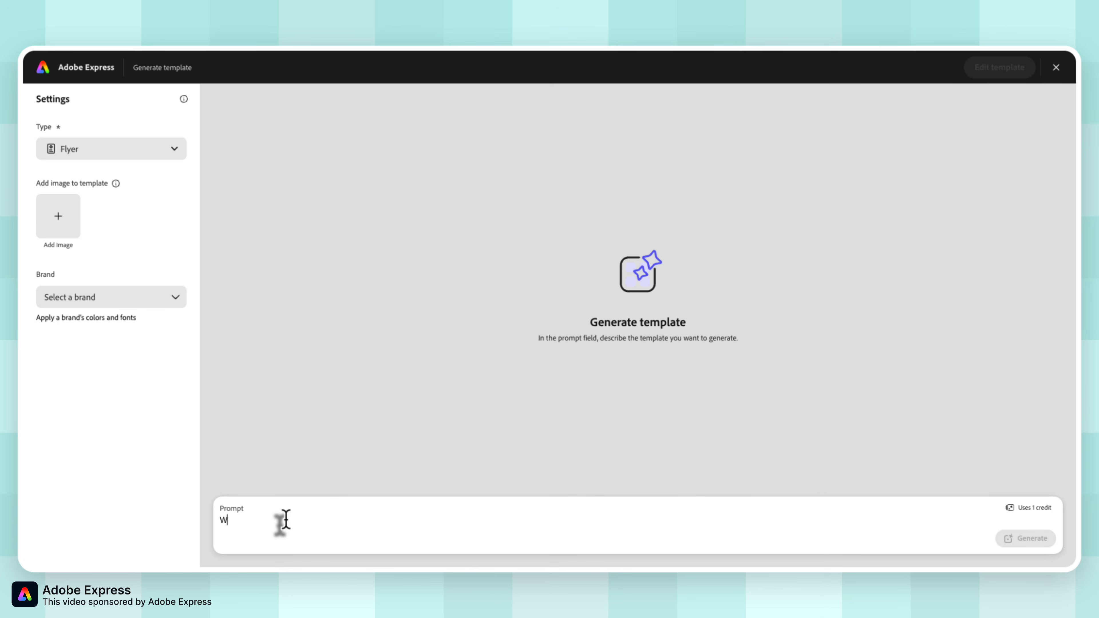
text(Wen)
key(BackSpace)
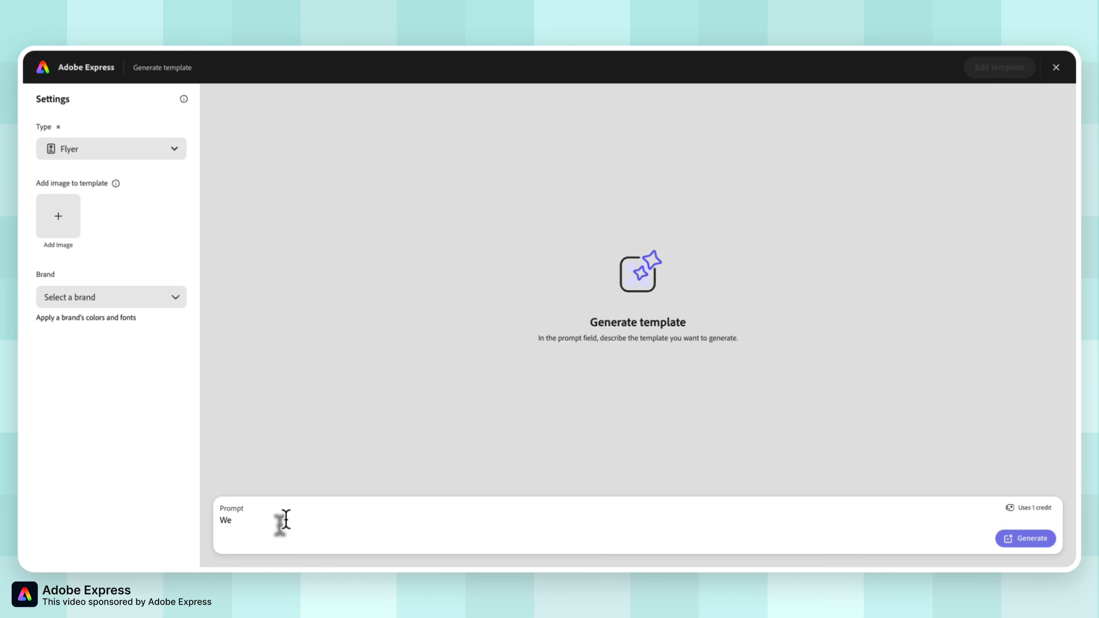
text(dding)
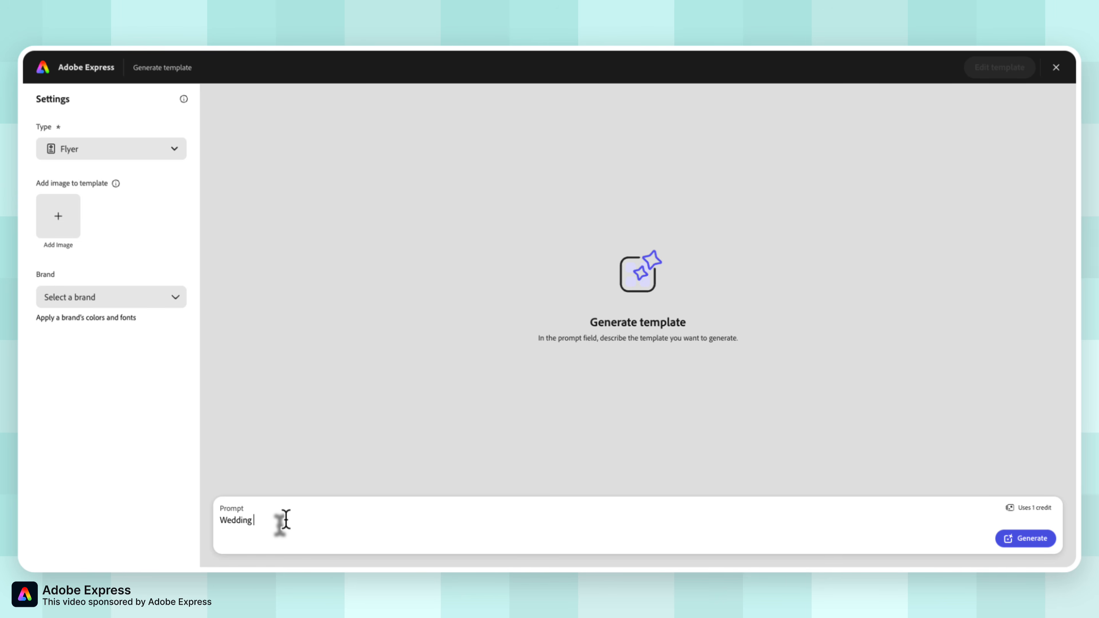
text( inv)
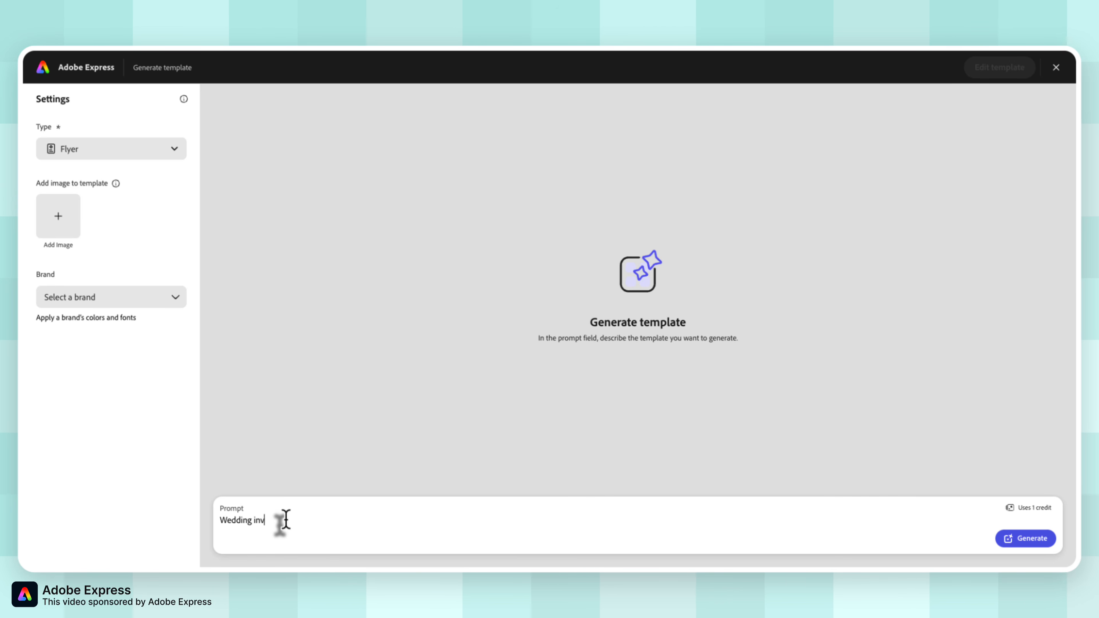
text(itation tem)
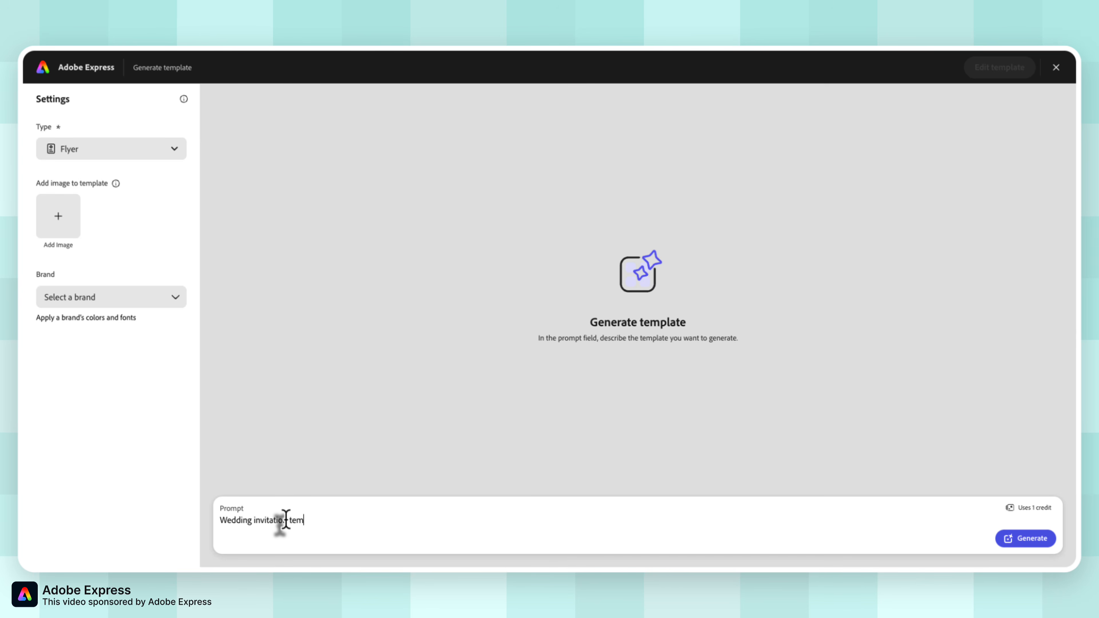
text(plate )
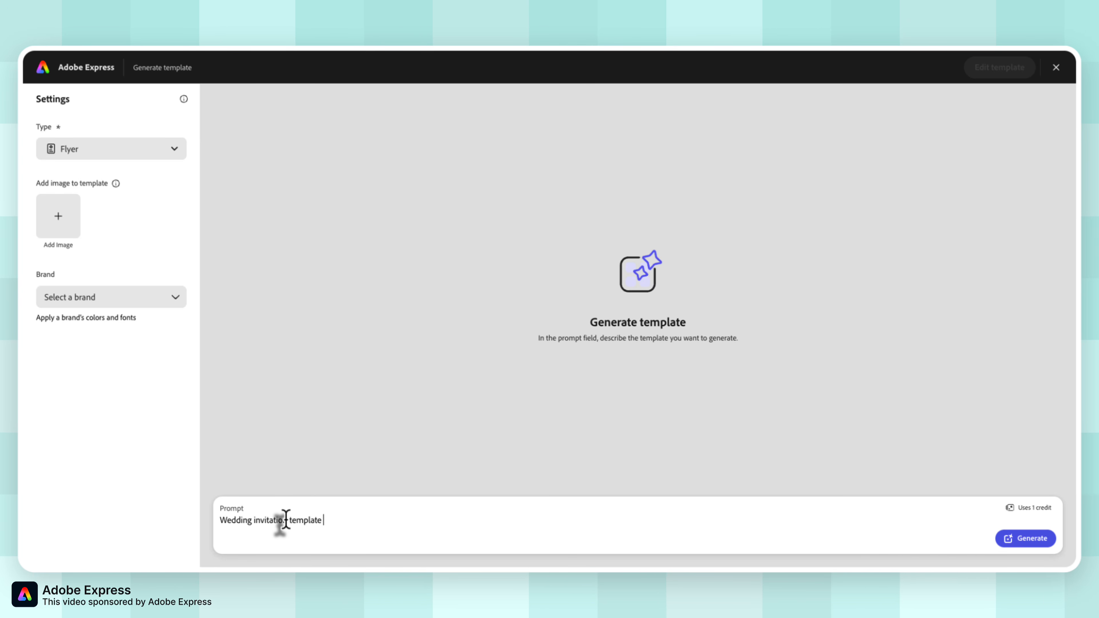
text(for)
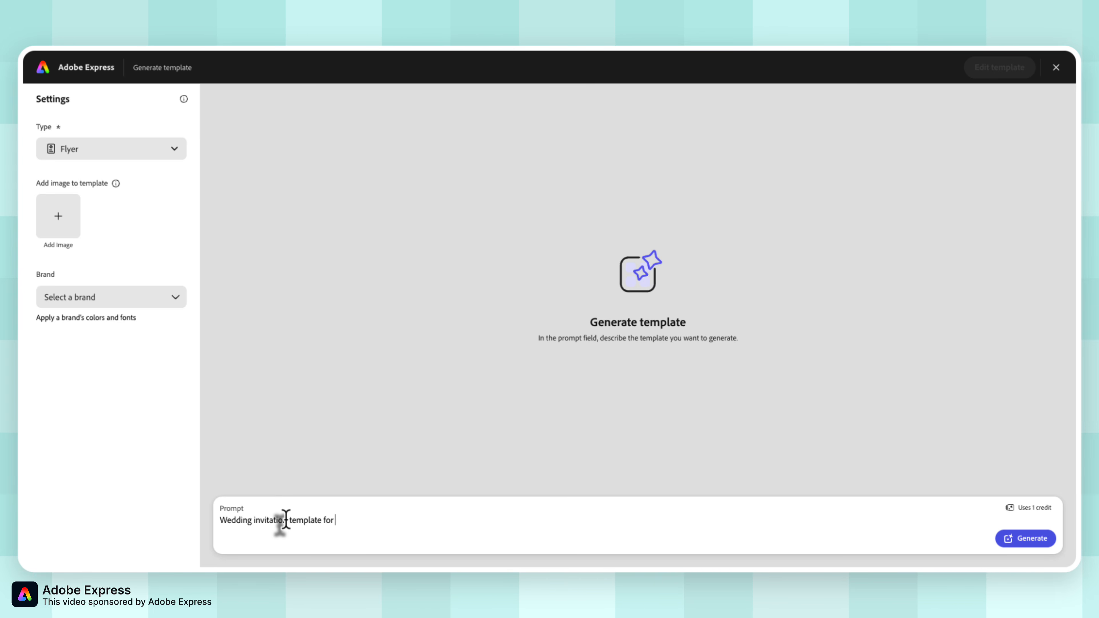
text( mus)
text(im commu)
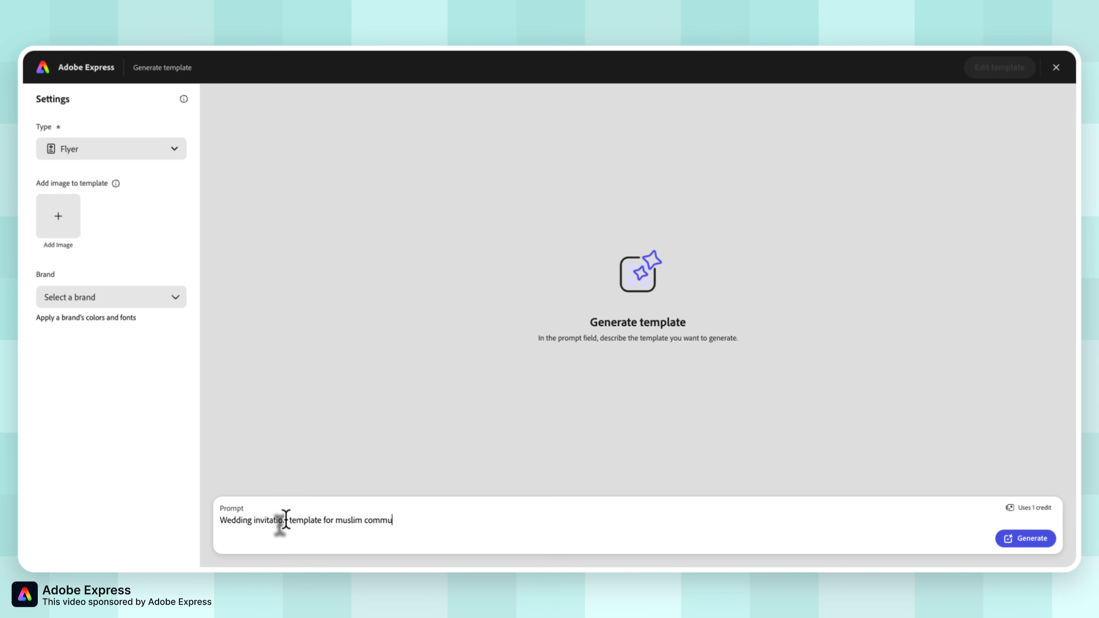
text(im community,)
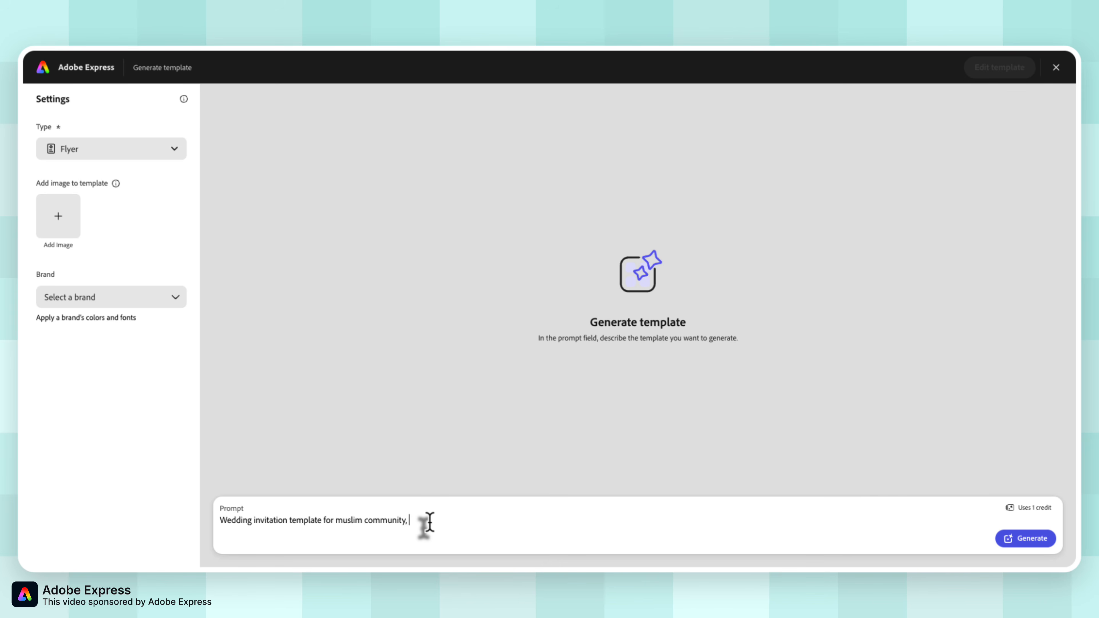
text(Arabic s)
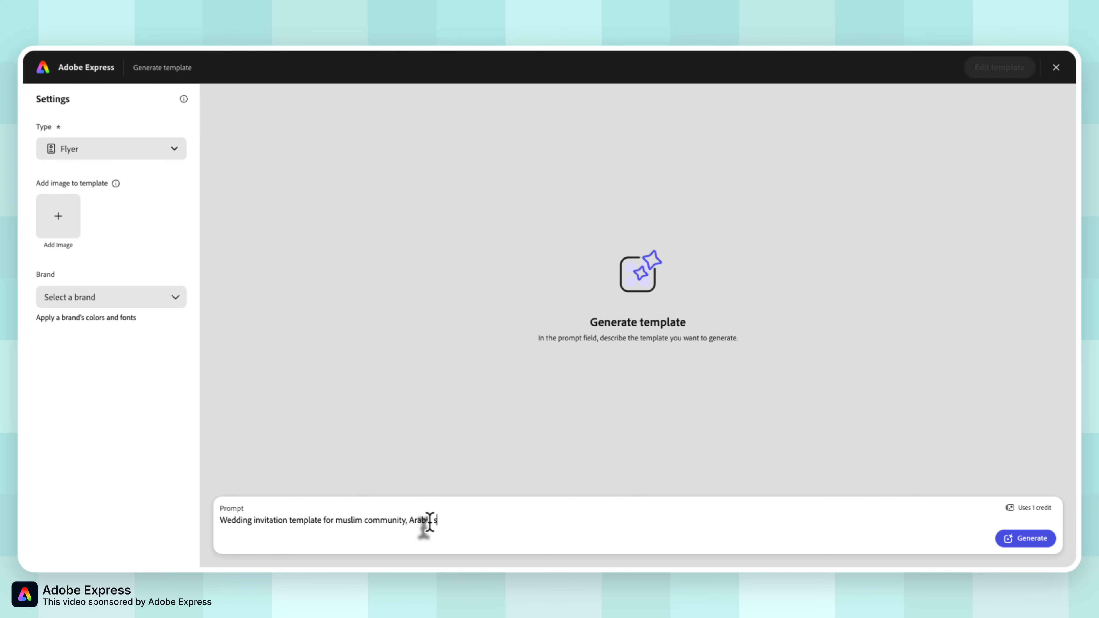
text(ymob)
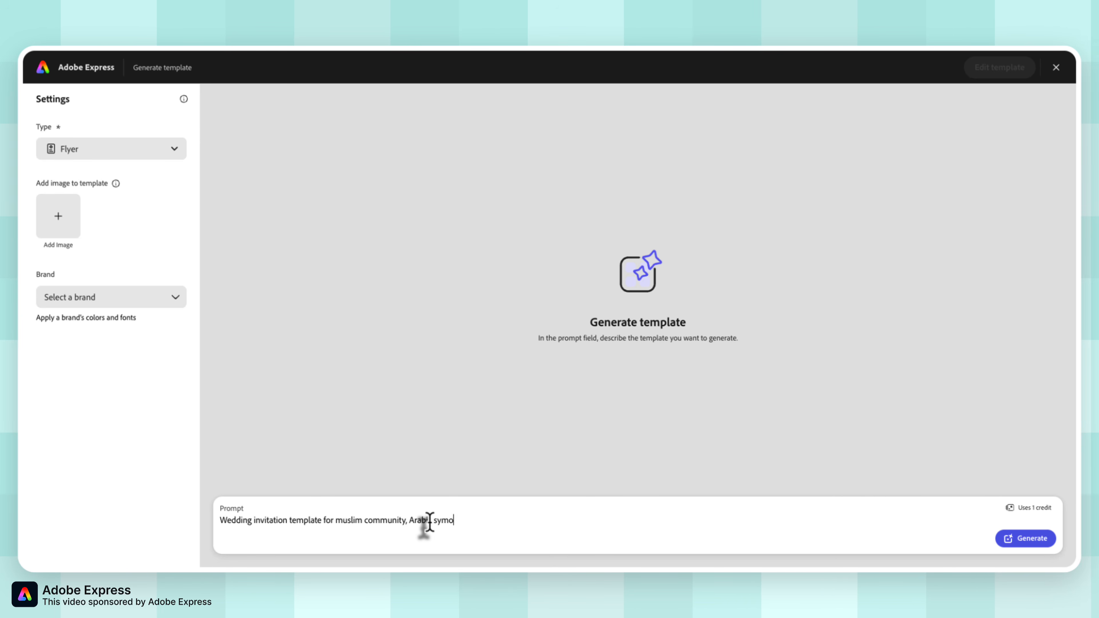
key(BackSpace)
key(BackSpace)
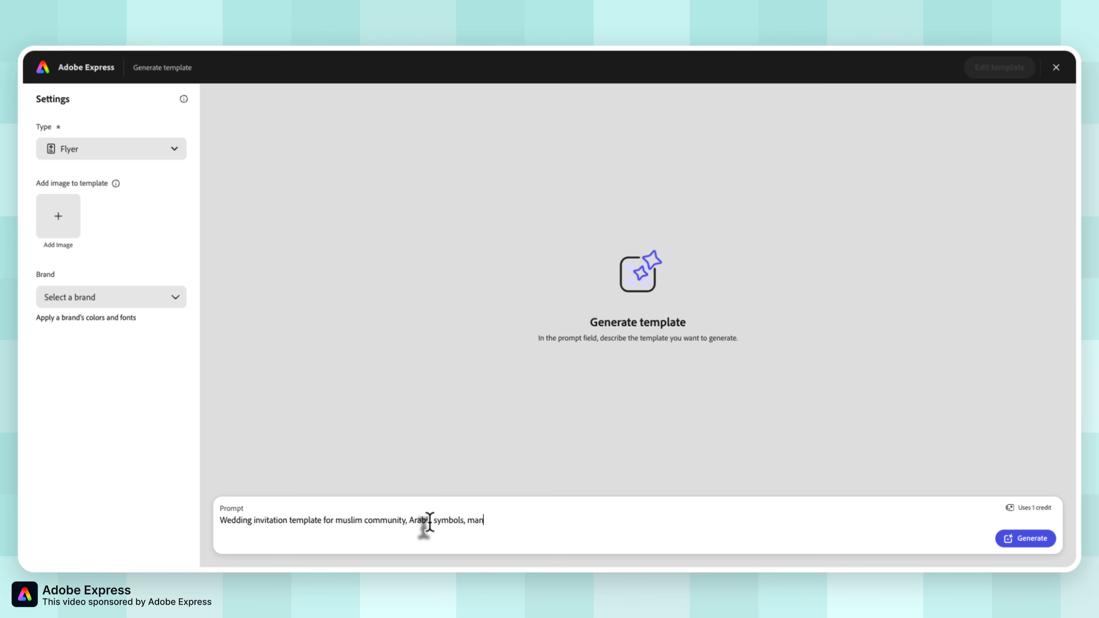
text(mandala design)
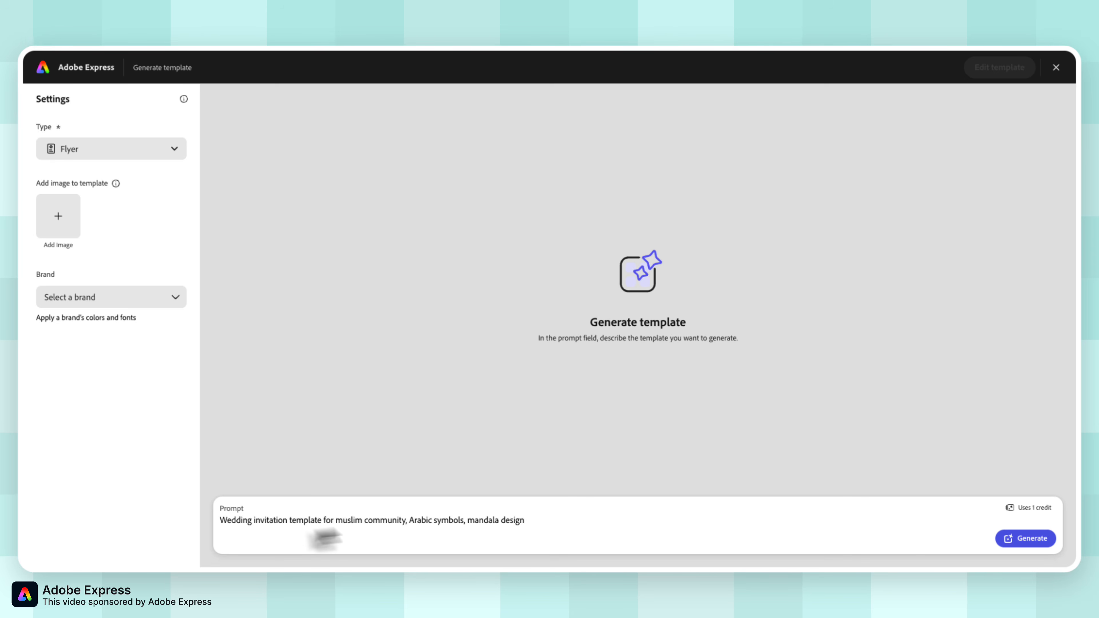
click(1034, 541)
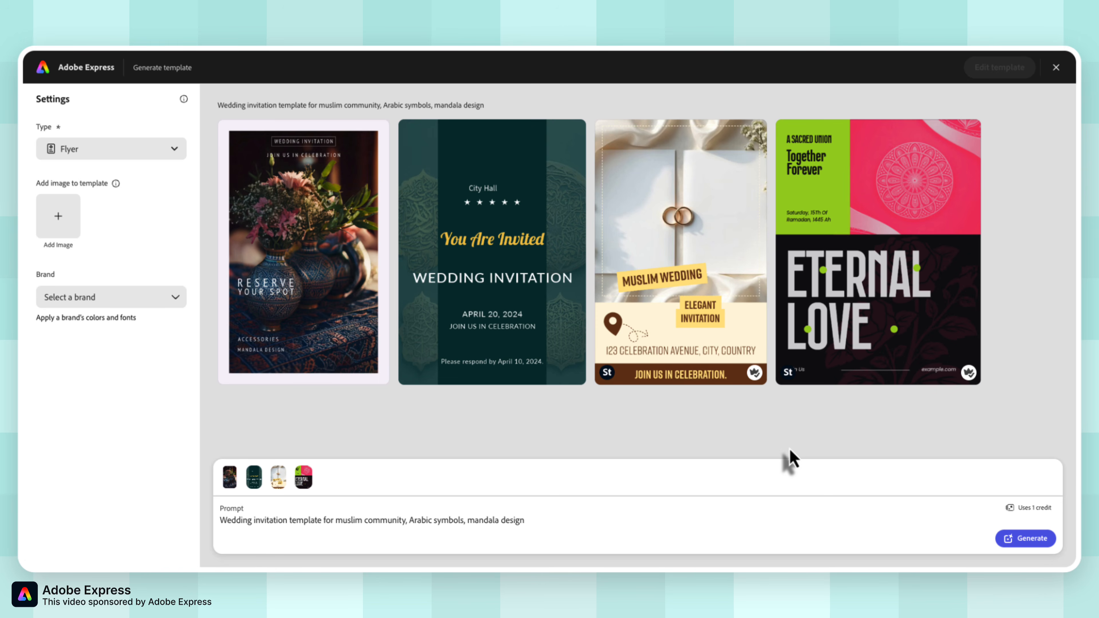
Generate another batch of flyer templates from the same prompt and look through both sets of designs.
mouse_move(608, 347)
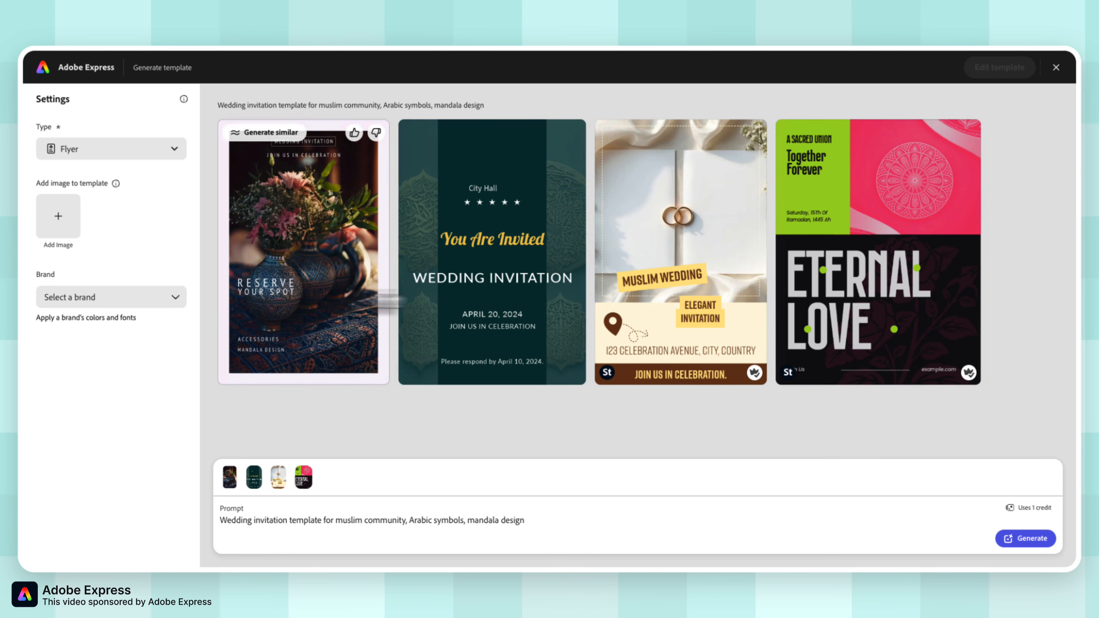
mouse_move(545, 342)
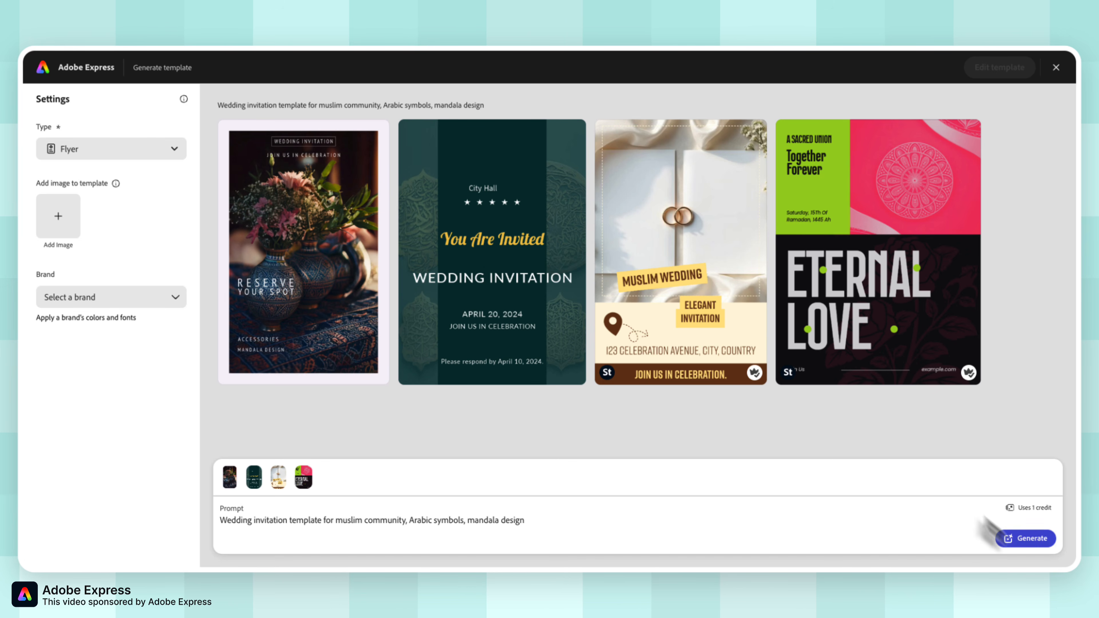
click(1022, 544)
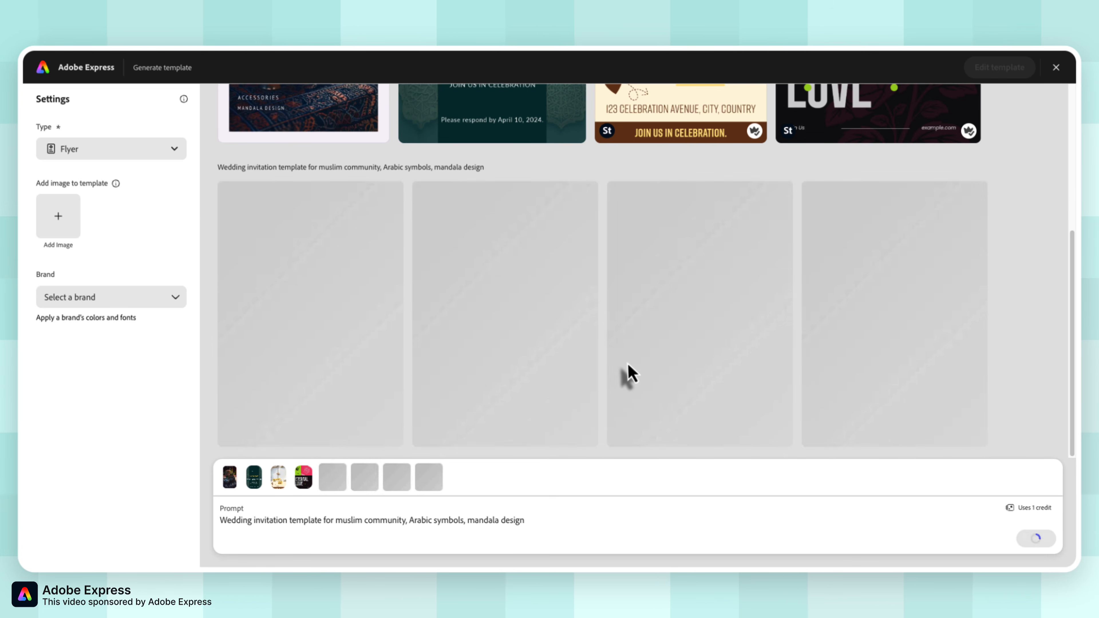
scroll(628, 362, up, 3)
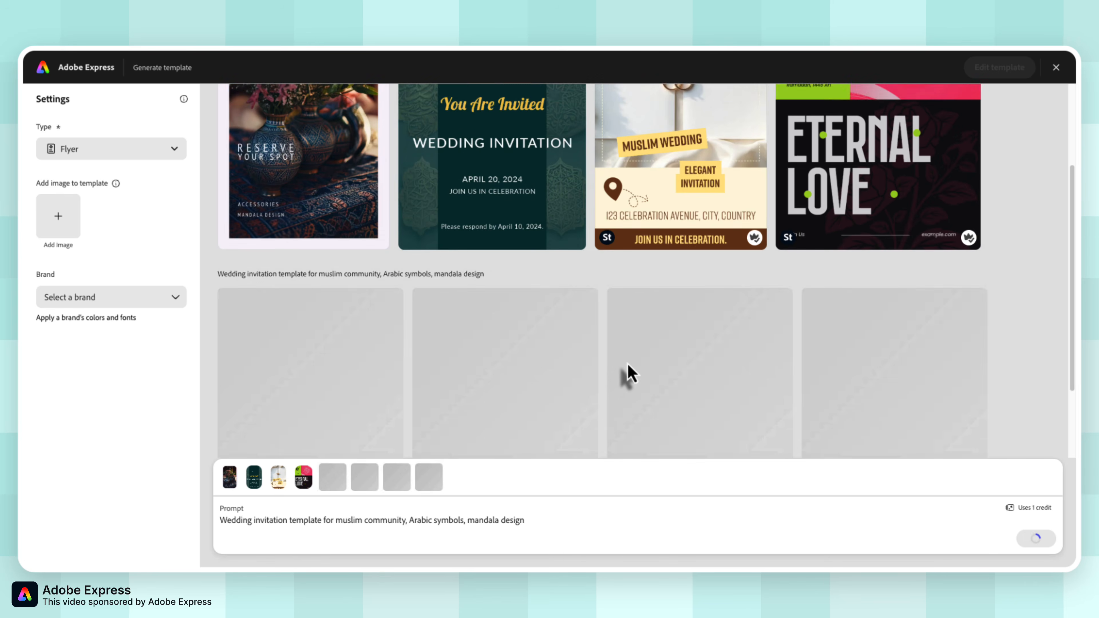
scroll(628, 365, up, 4)
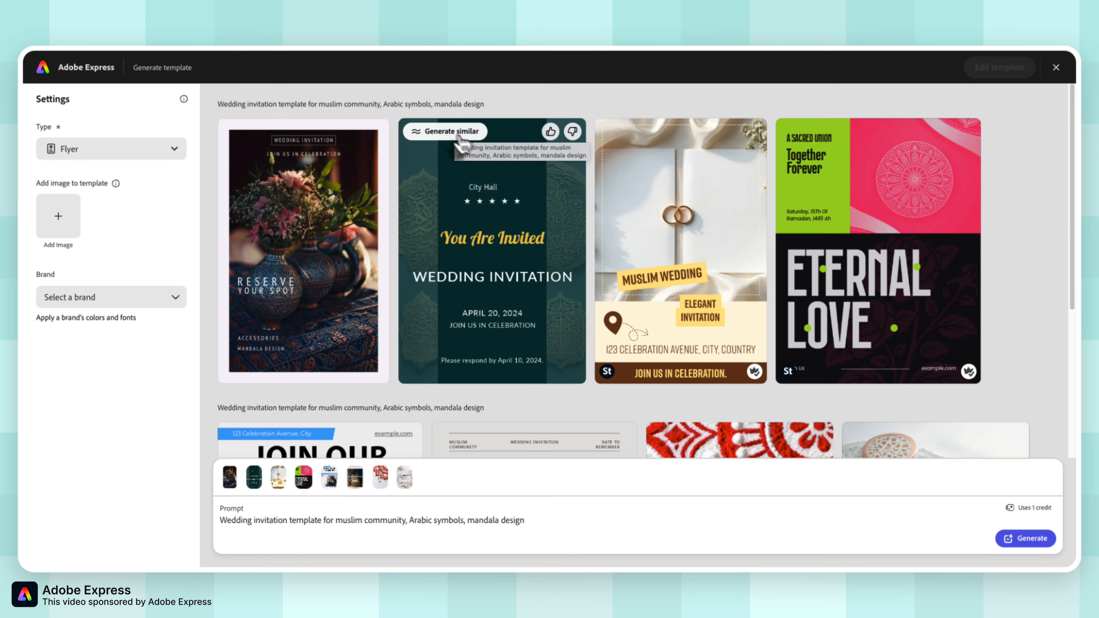
scroll(567, 272, down, 4)
scroll(566, 272, down, 2)
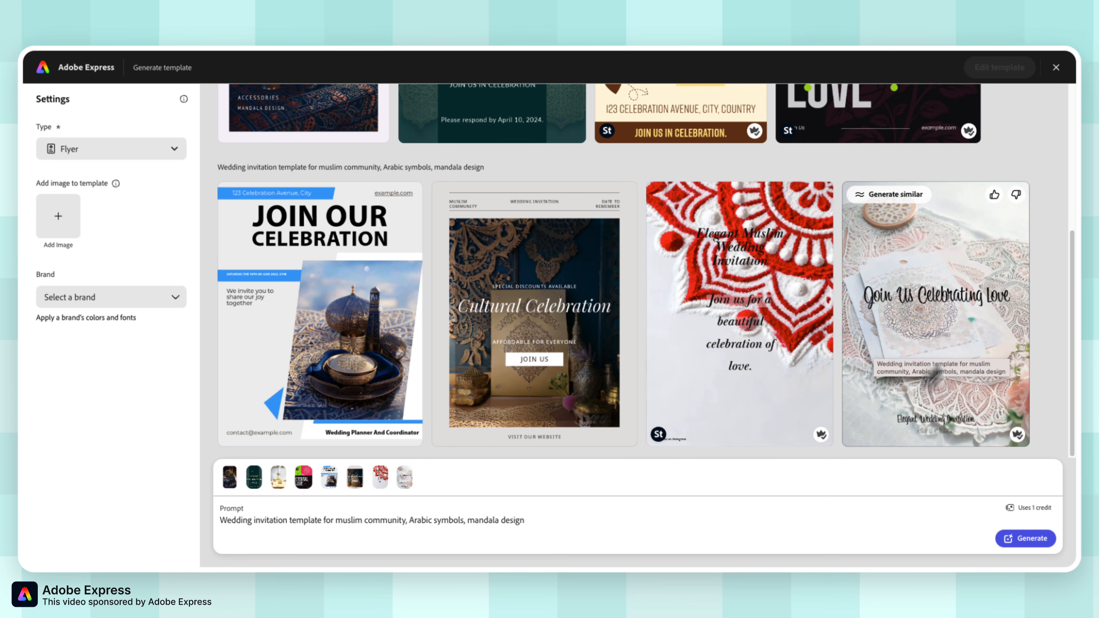
Generate designs similar to the dark green "You Are Invited" template and compare them with the original.
scroll(917, 290, up, 5)
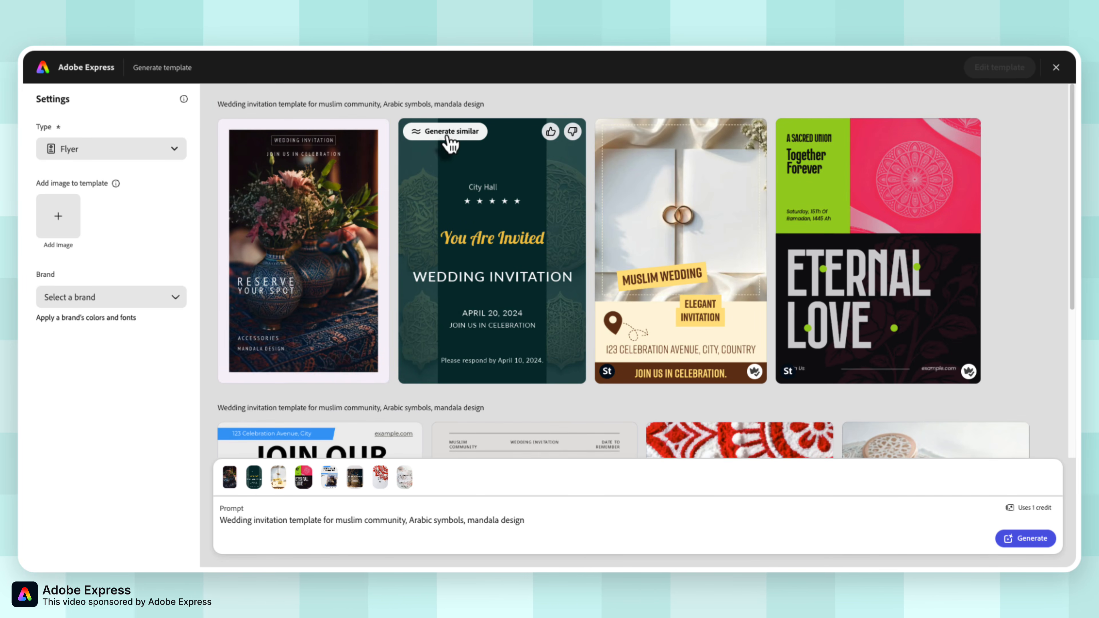
click(450, 132)
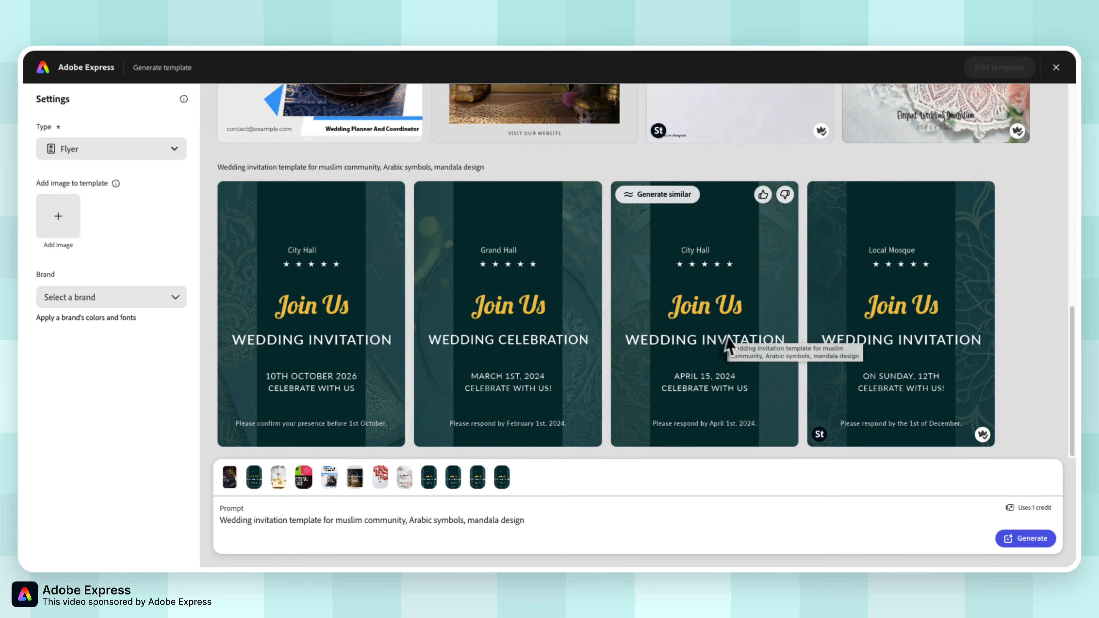
scroll(593, 336, up, 1)
scroll(590, 331, up, 10)
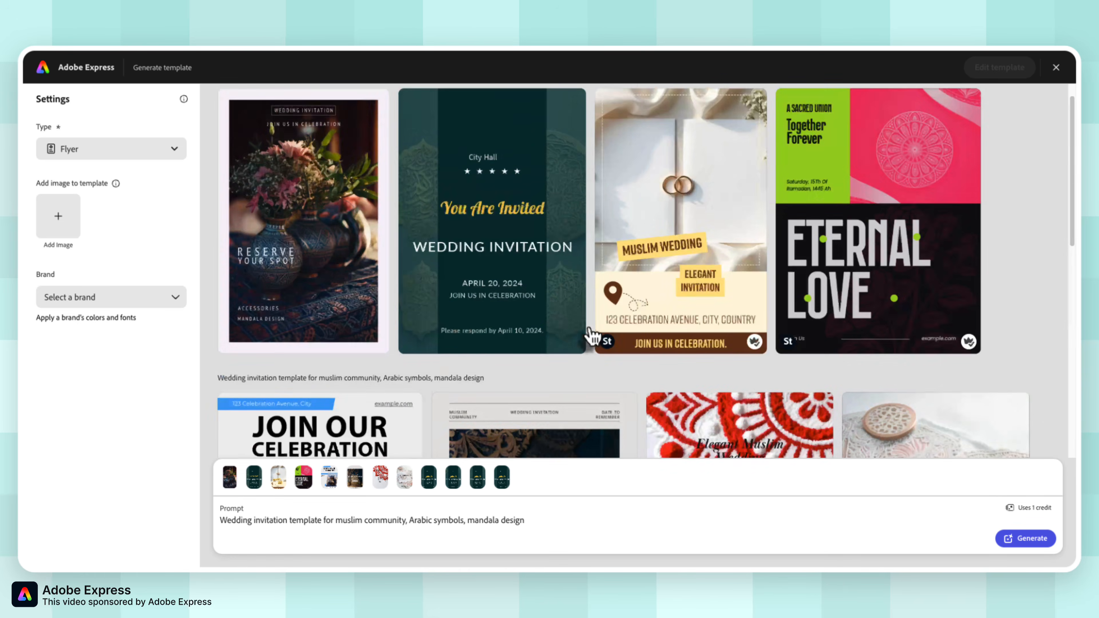
scroll(590, 331, down, 10)
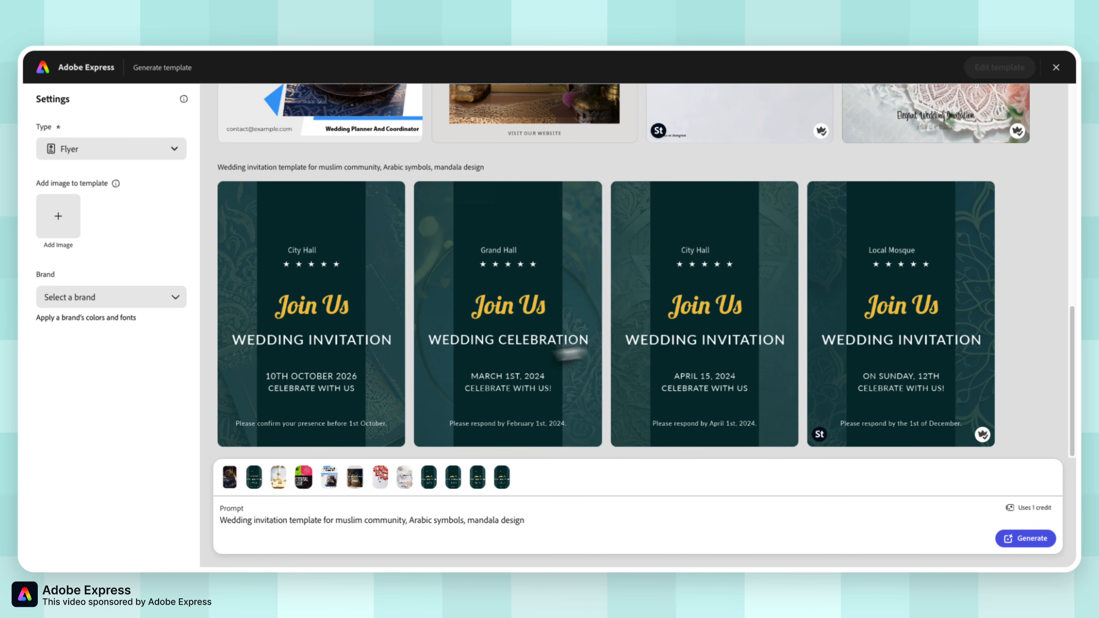
scroll(669, 307, up, 10)
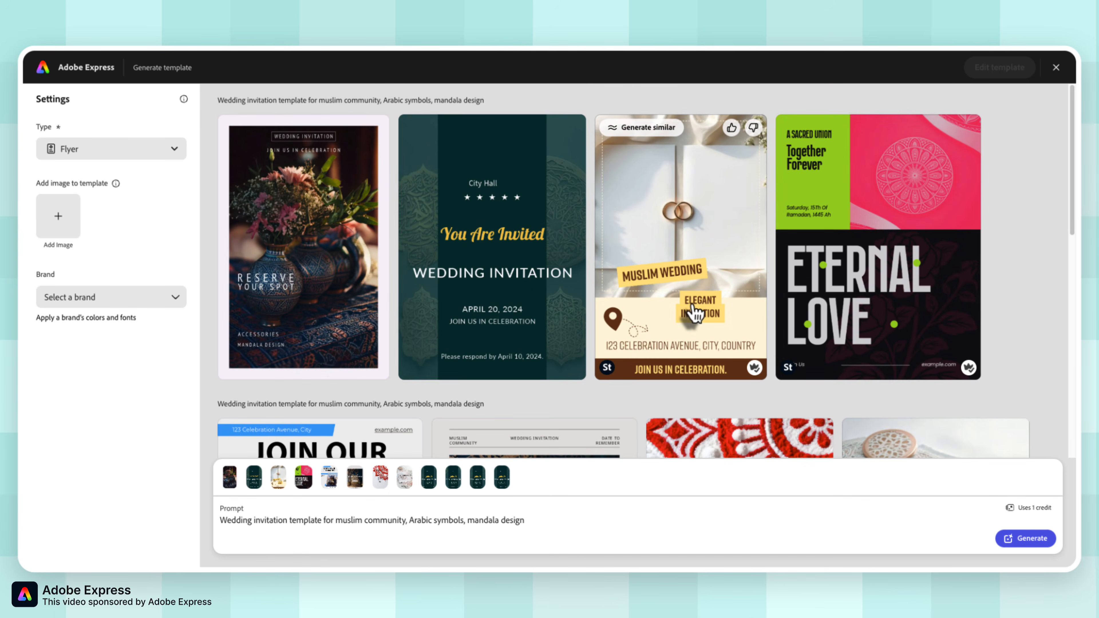
Select the "Join Our Celebration" flyer from the second batch and open it for editing.
scroll(695, 311, down, 10)
scroll(695, 311, up, 4)
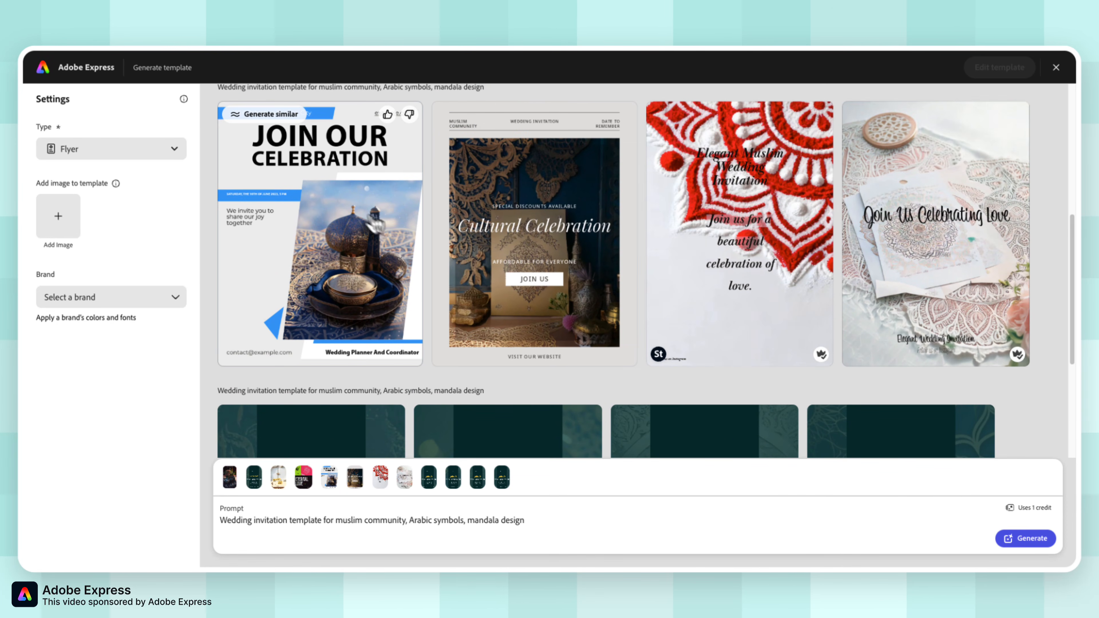
click(363, 218)
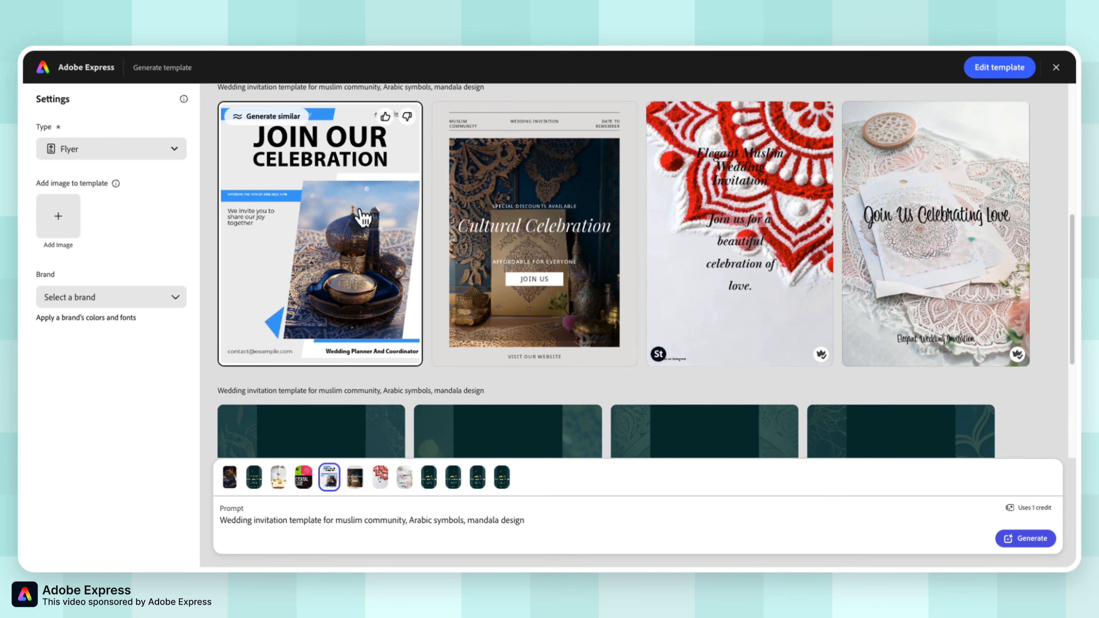
click(1032, 72)
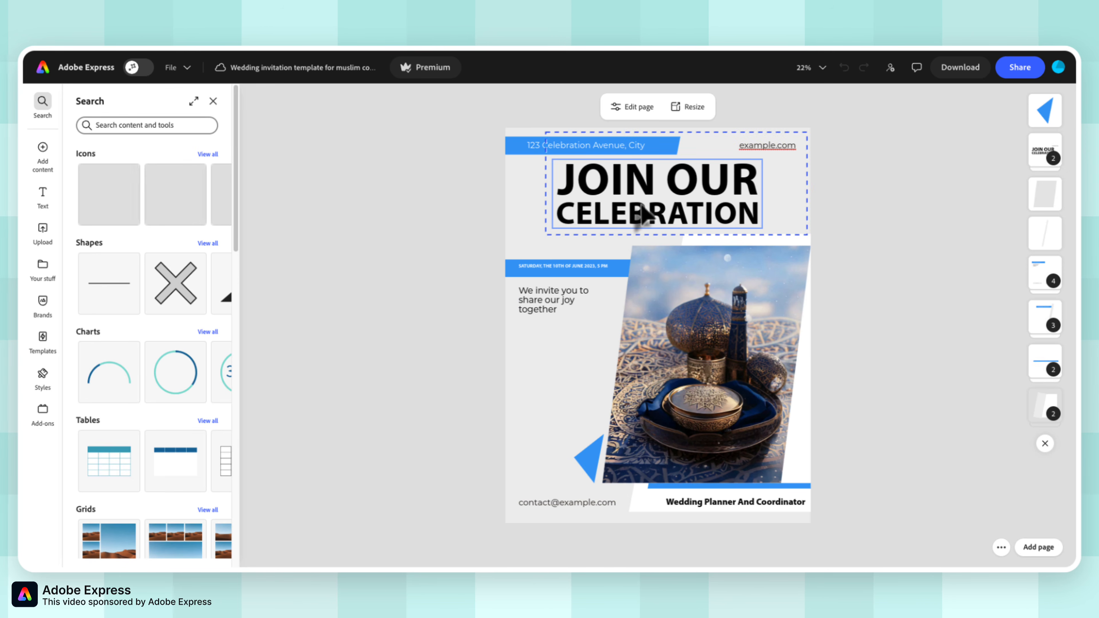
Replace the flyer's headline text with "WEDDING INVITATION", leaving nothing selected on the page.
double_click(643, 201)
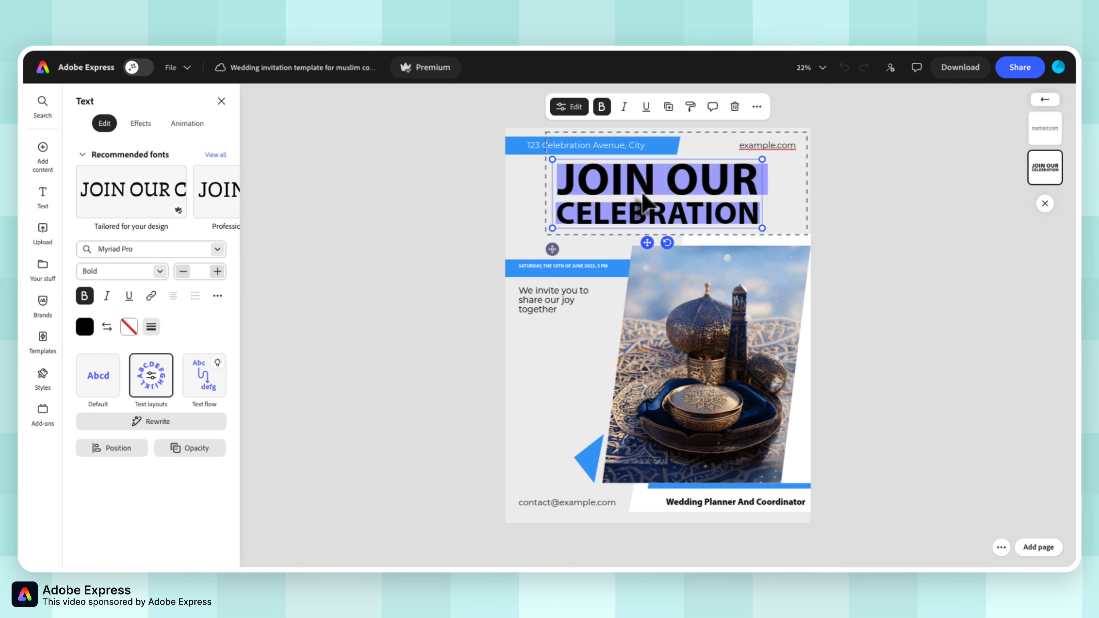
text(WEDD)
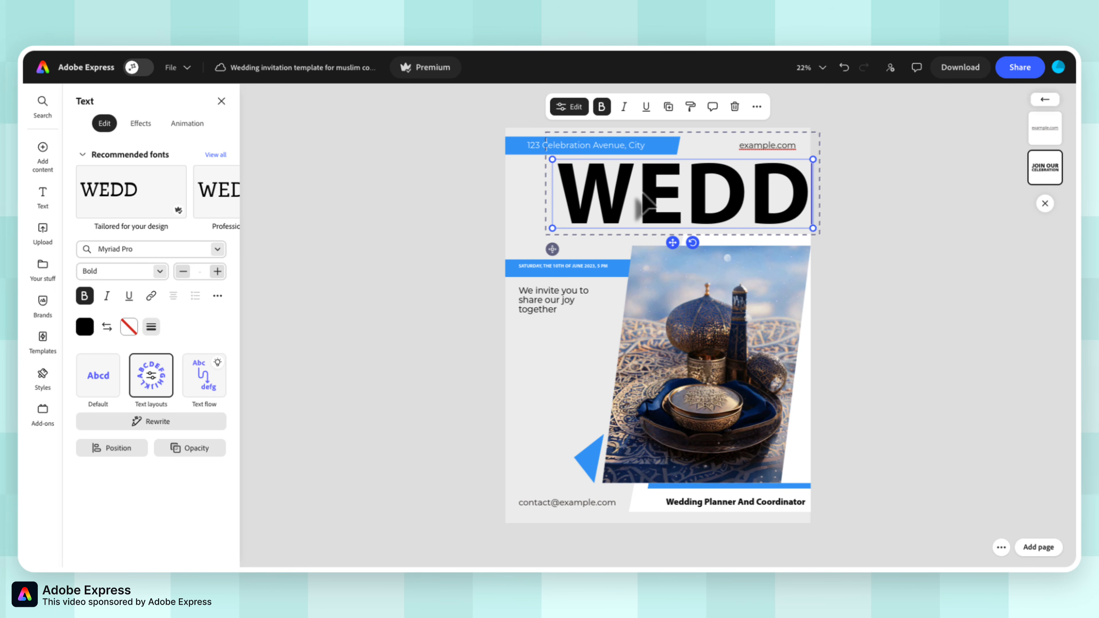
text(ING)
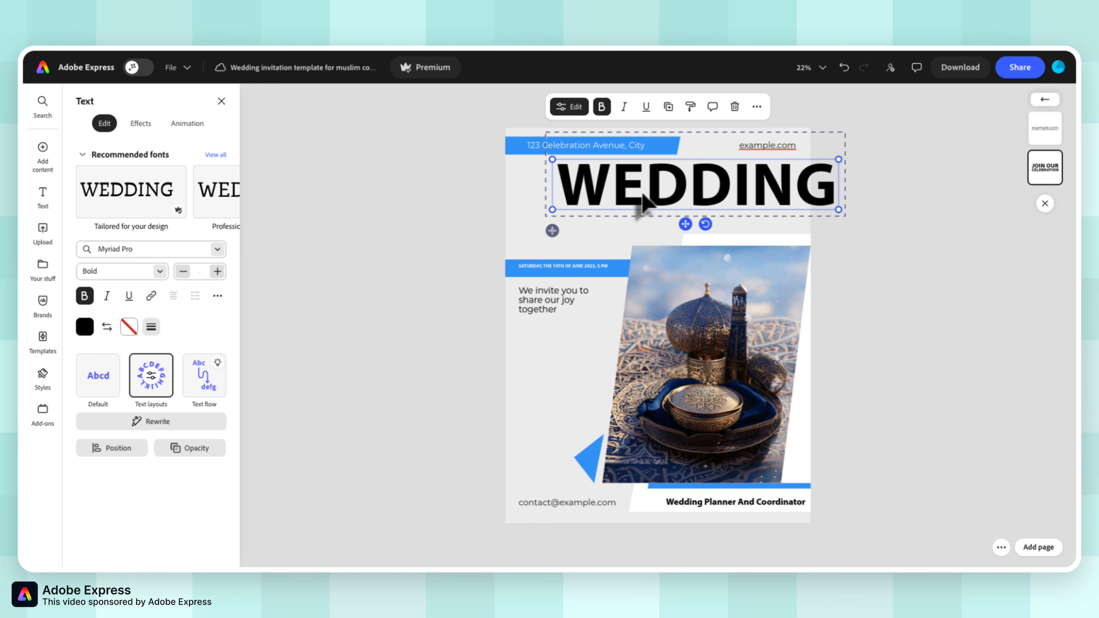
text( INVI)
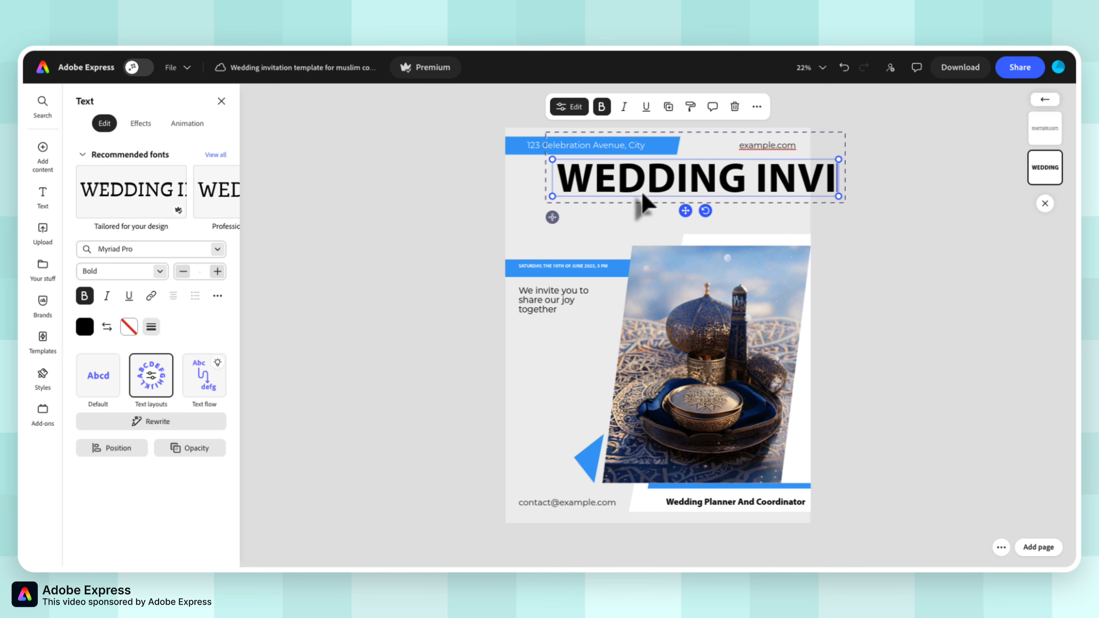
text(TATION)
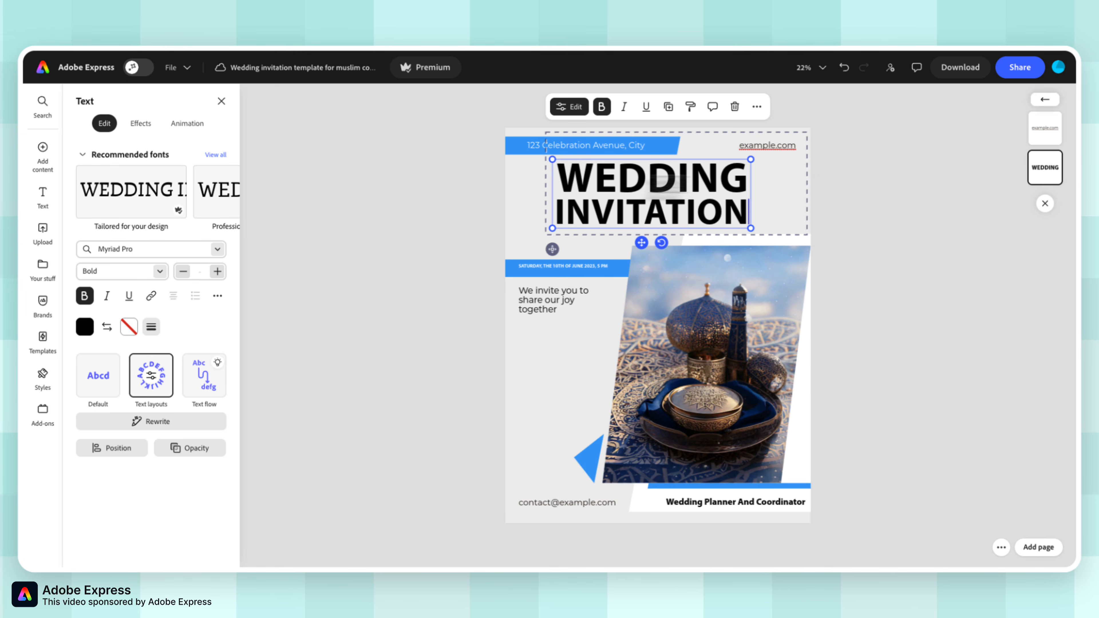
click(554, 299)
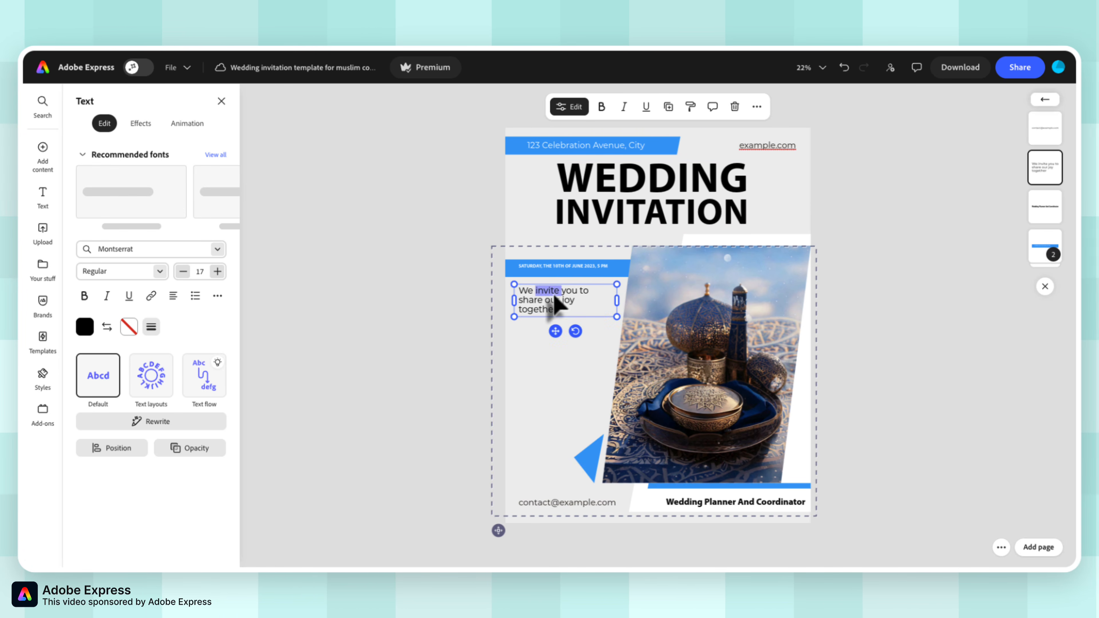
click(887, 346)
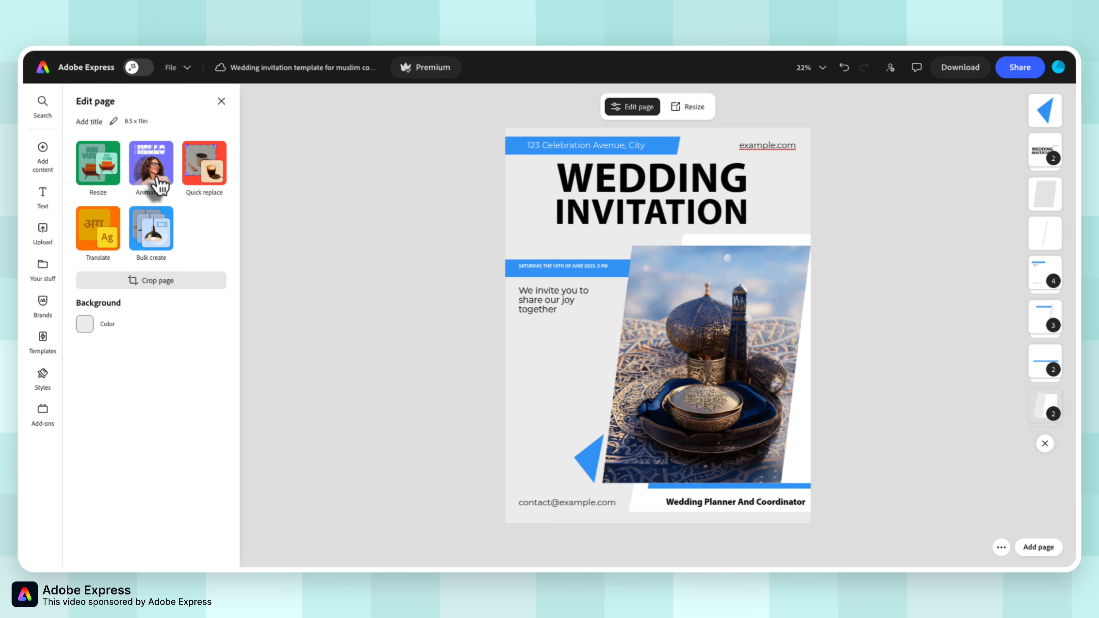
Apply the Sunrise animation to all text and objects on the flyer and play it back.
click(166, 179)
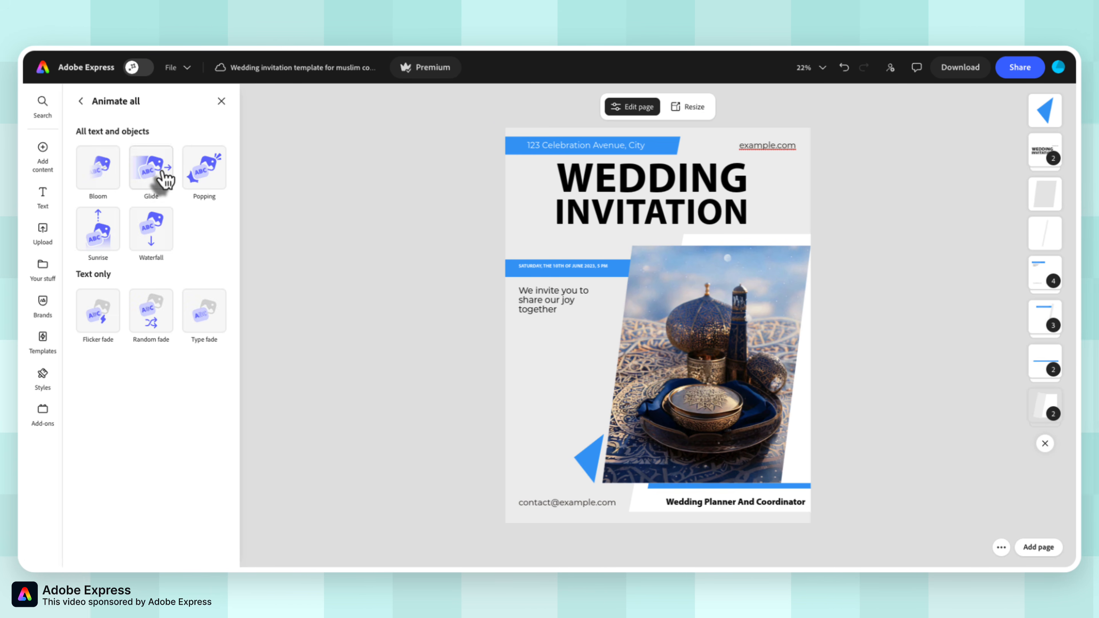
click(100, 234)
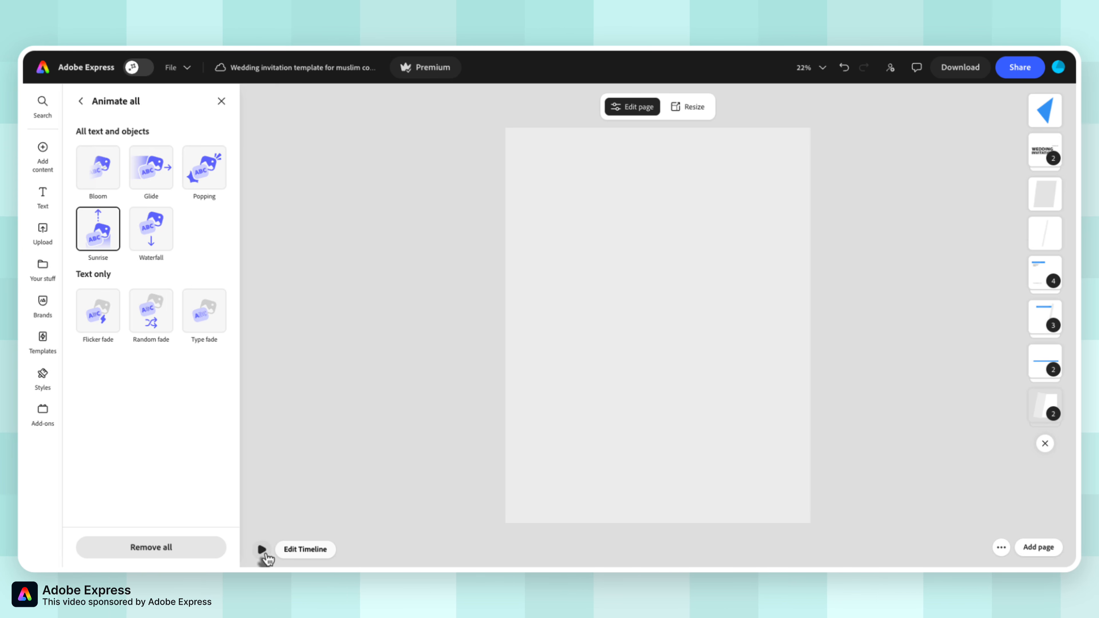
click(262, 551)
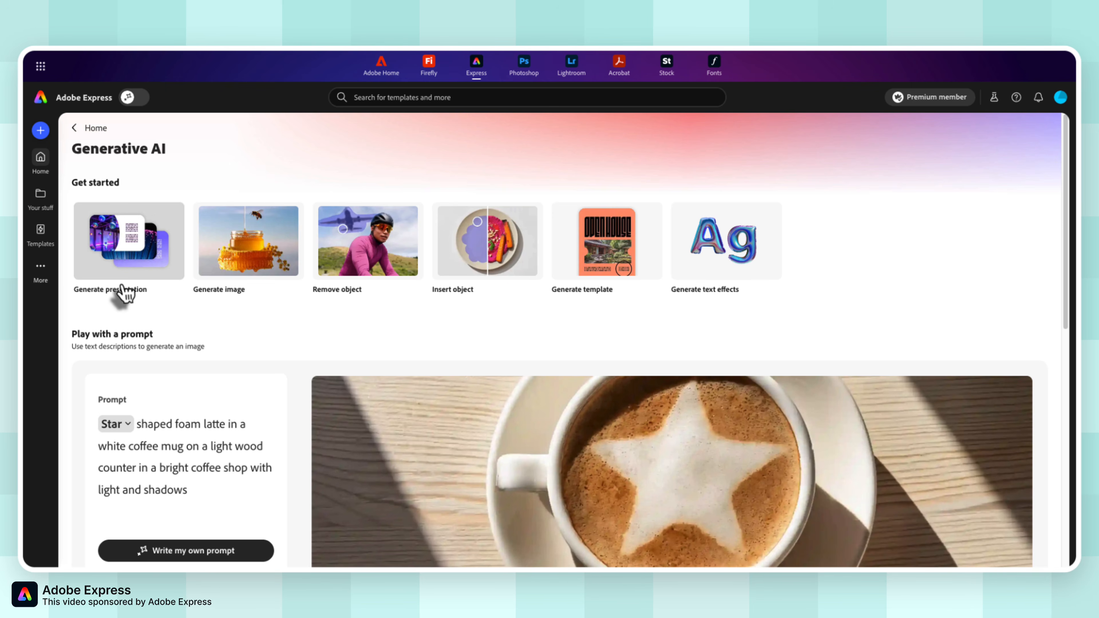
Open the presentation generator and examine its file-adding options and its length, audience and level-of-detail settings, leaving them as they are.
click(126, 265)
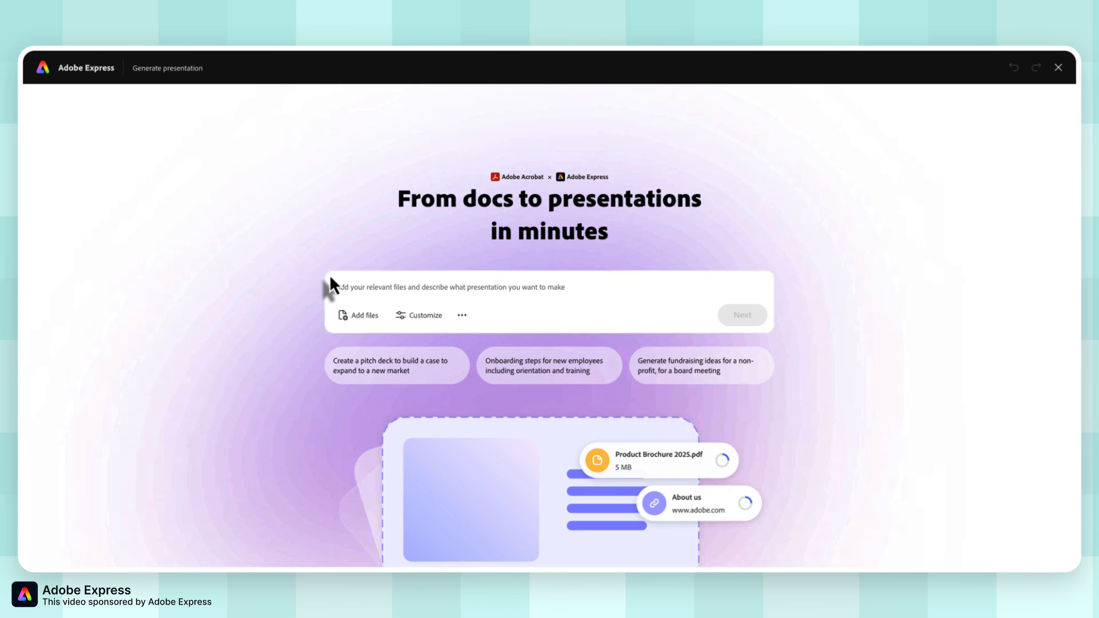
click(363, 321)
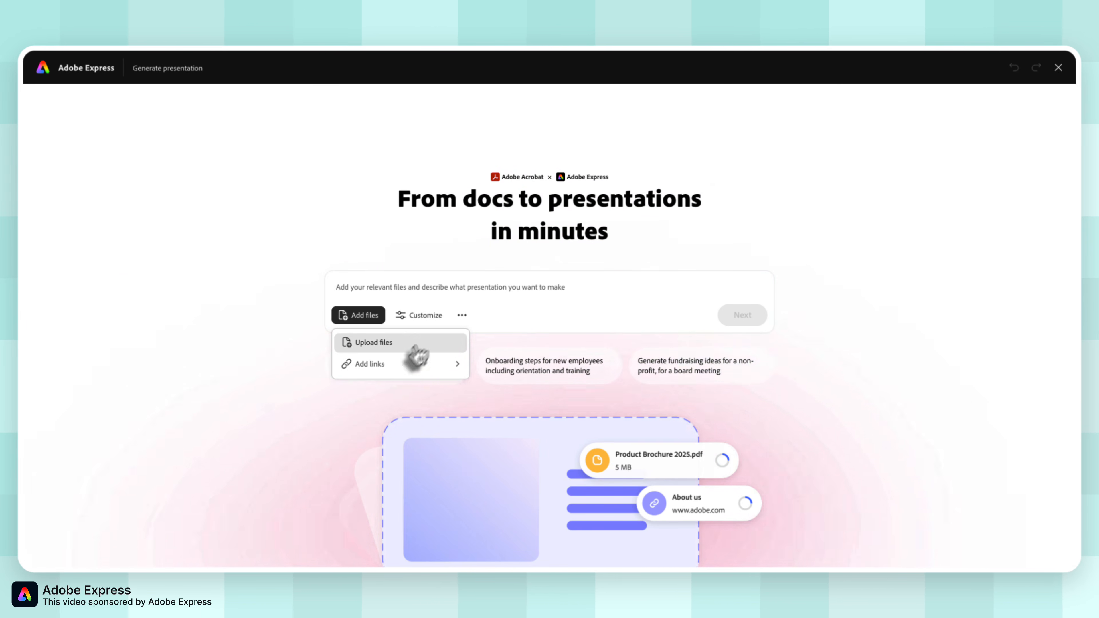
click(492, 318)
click(426, 329)
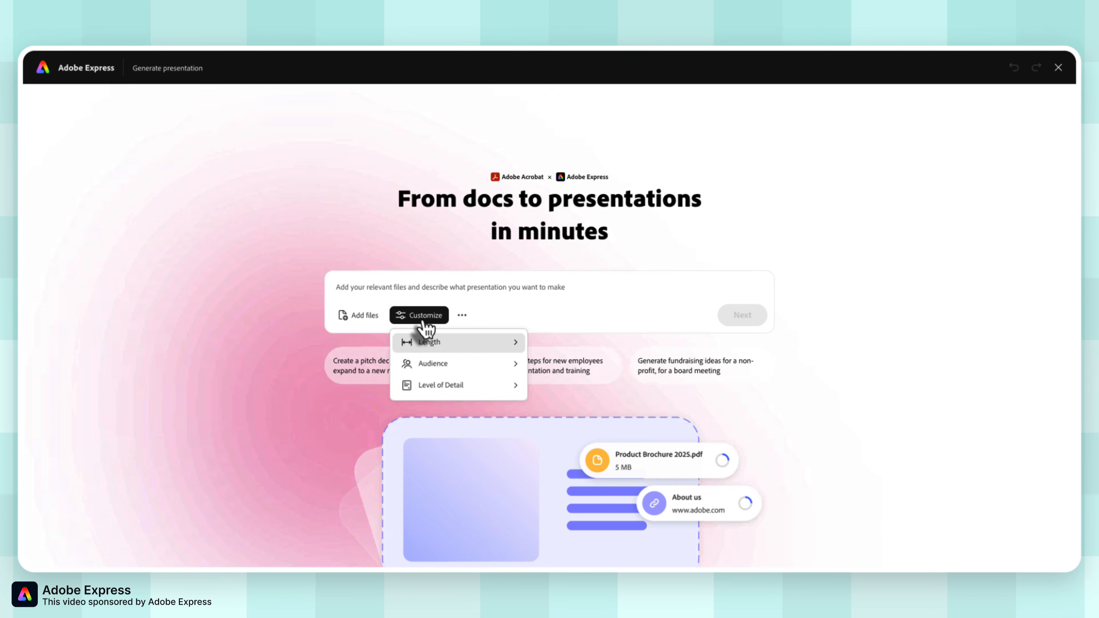
mouse_move(485, 353)
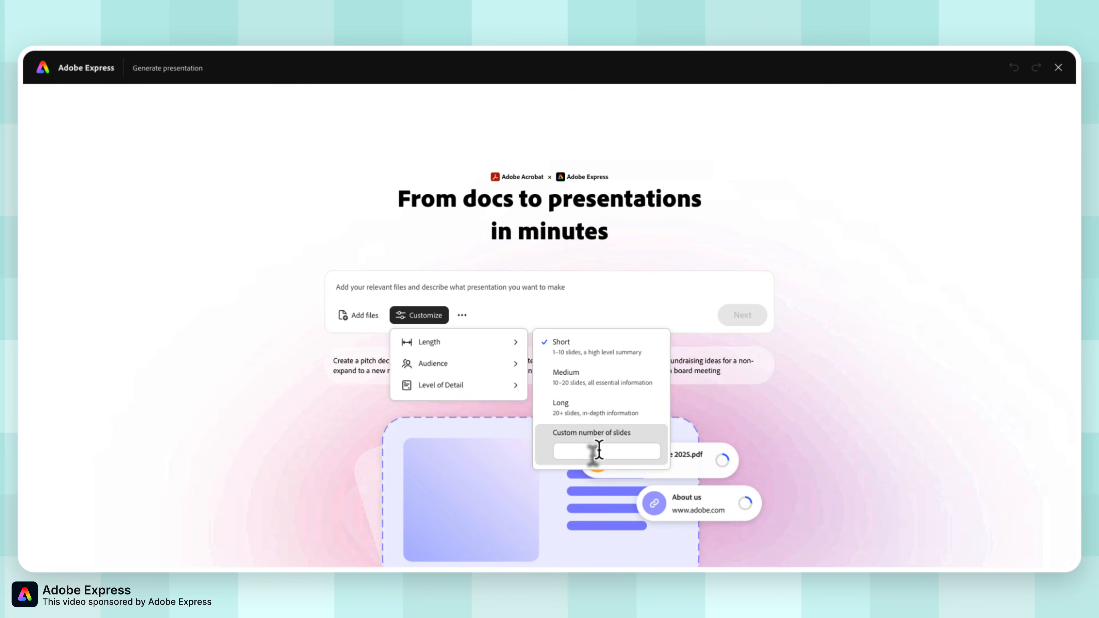
mouse_move(518, 371)
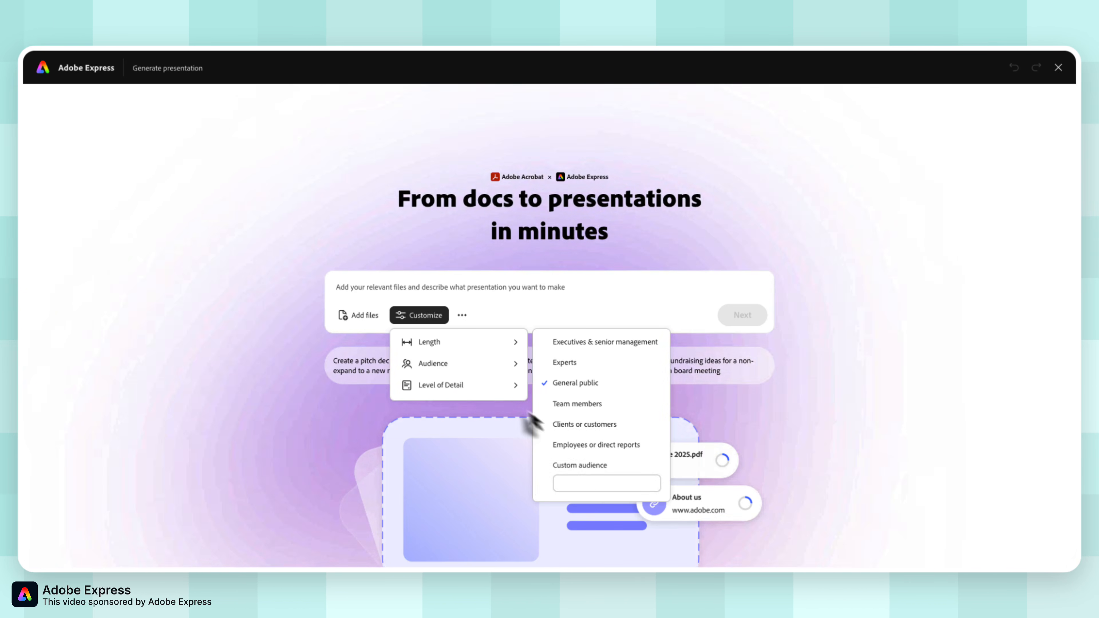
mouse_move(498, 392)
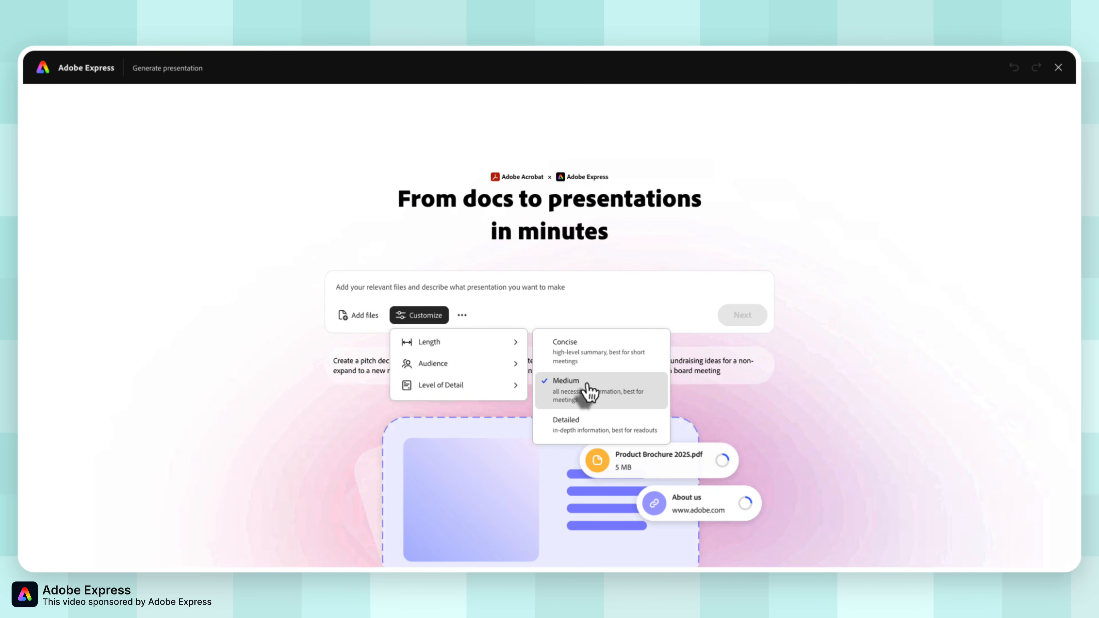
click(305, 375)
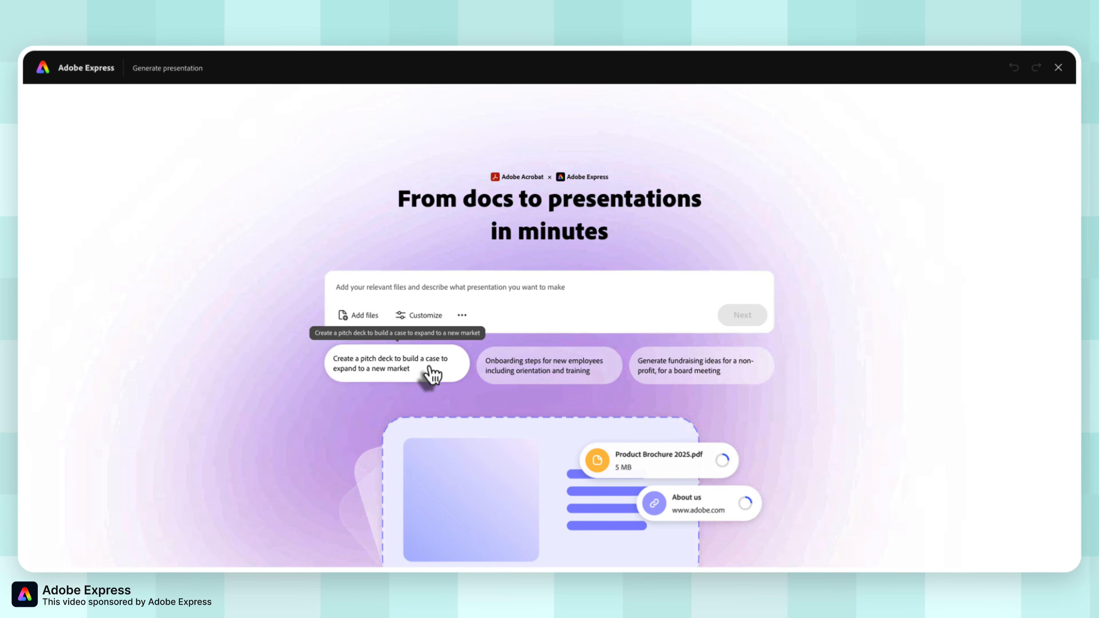
Use the suggested prompt "Create a pitch deck to build a case to expand to a new market" and choose the cream template with the red-yellow gradient circle.
click(431, 372)
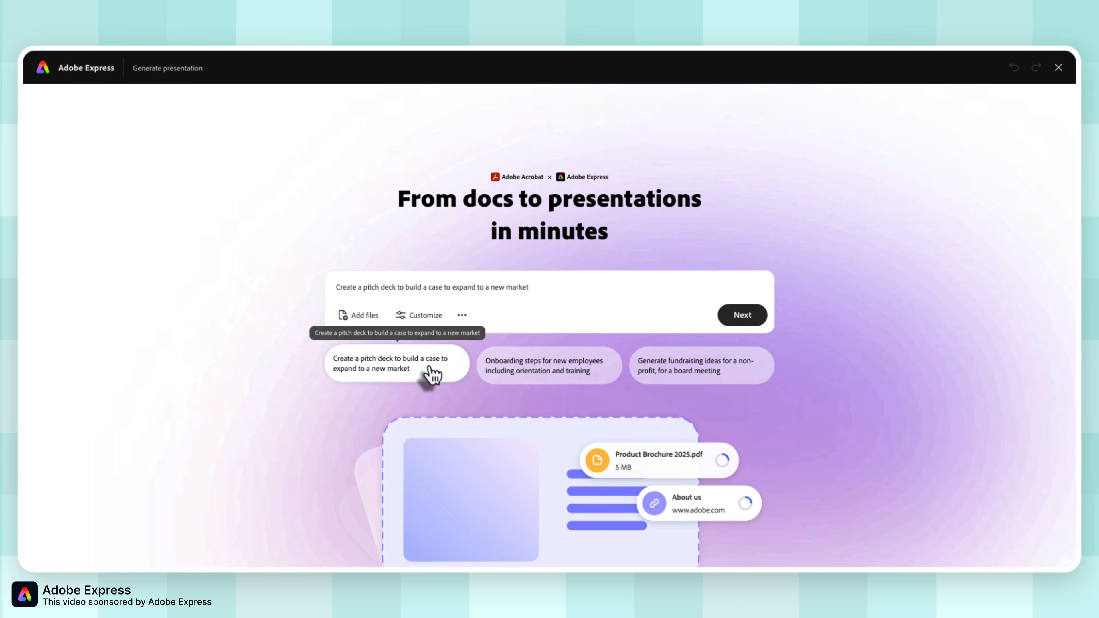
click(731, 324)
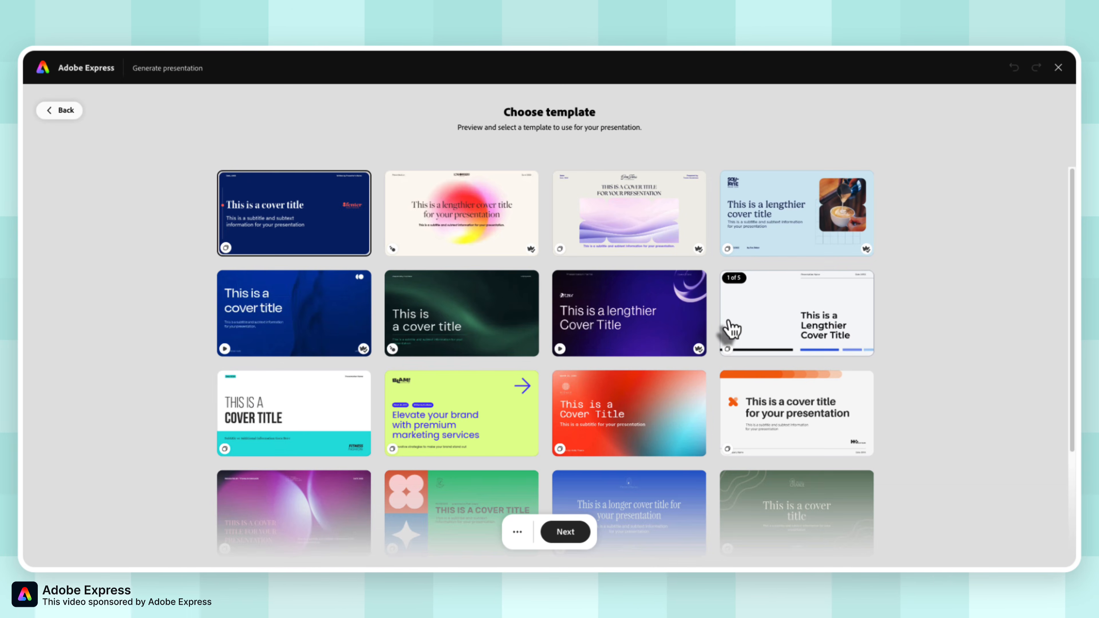
scroll(727, 368, down, 3)
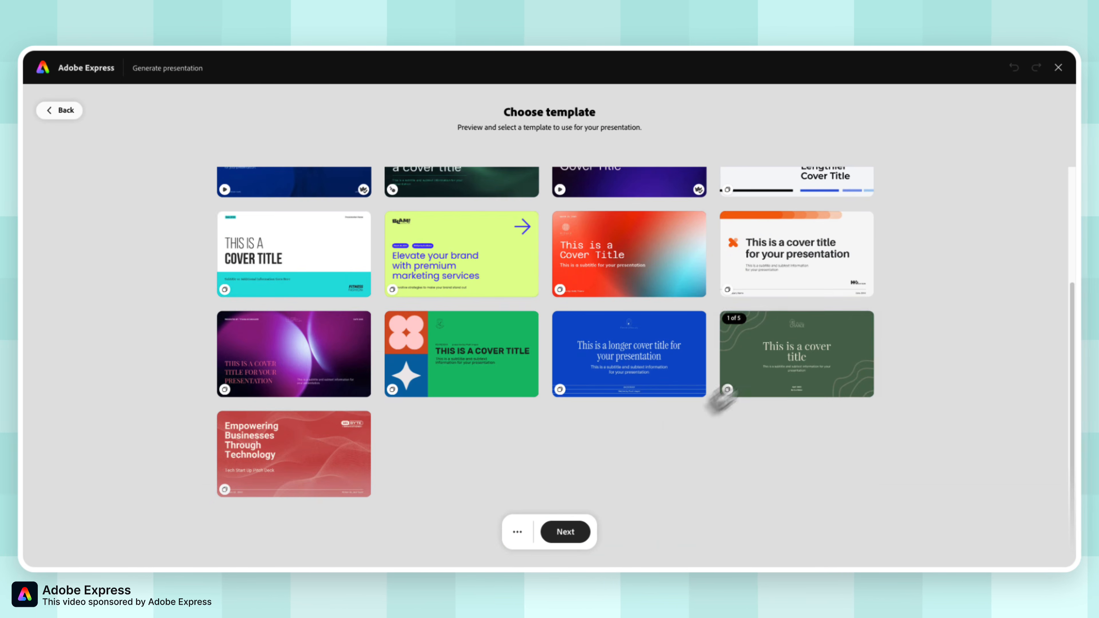
scroll(721, 399, up, 3)
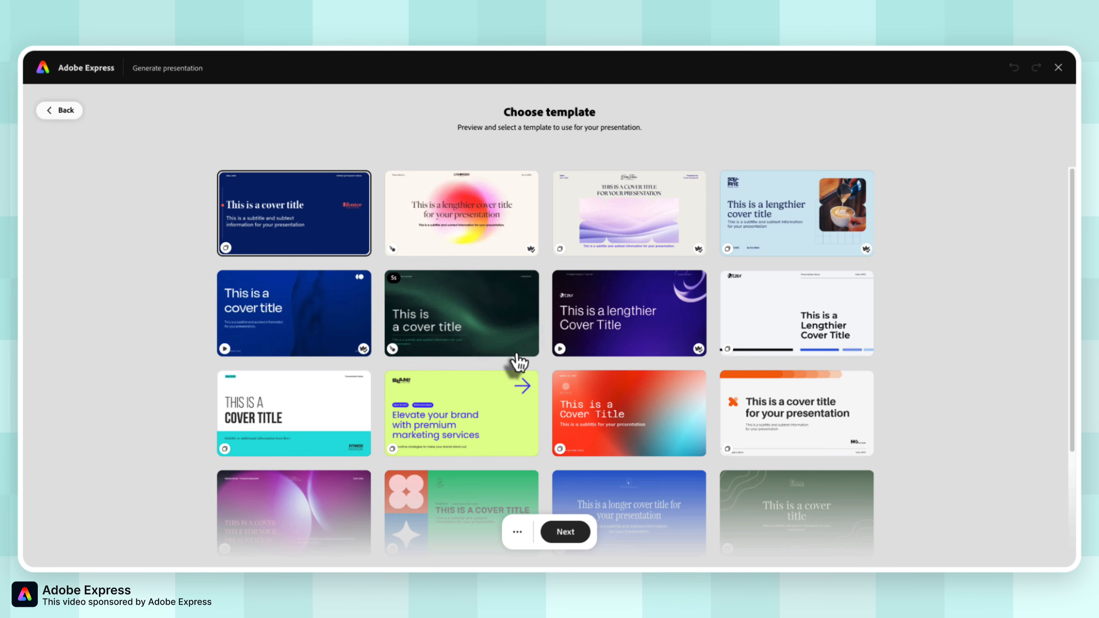
click(477, 236)
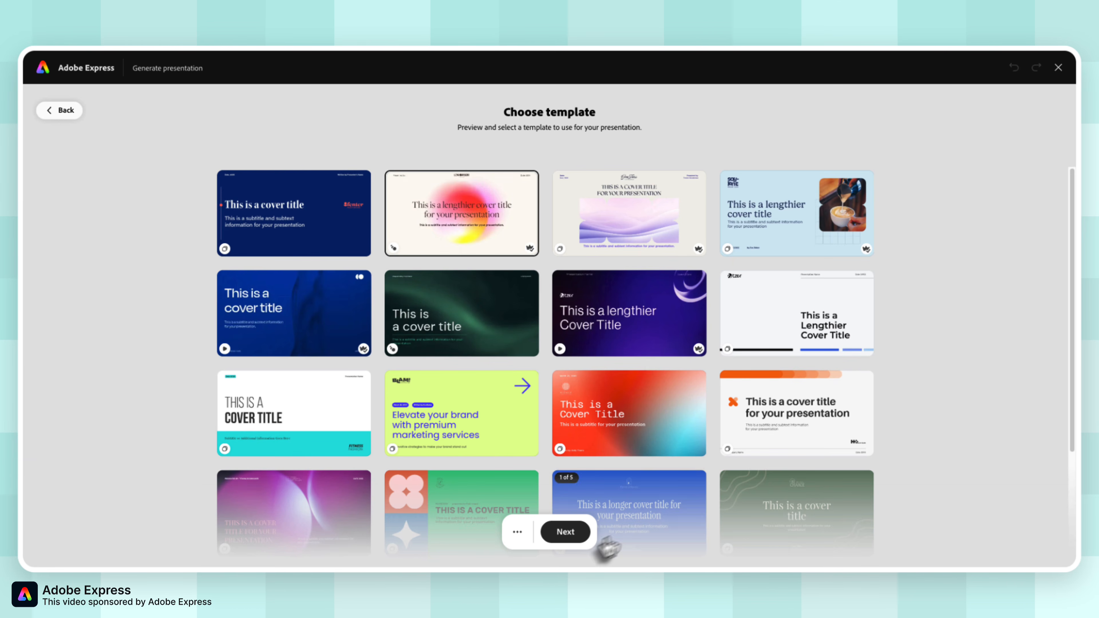
Continue to the proposed outline, review its slides down to "Key Takeaways and Next Steps", and generate the presentation.
click(565, 533)
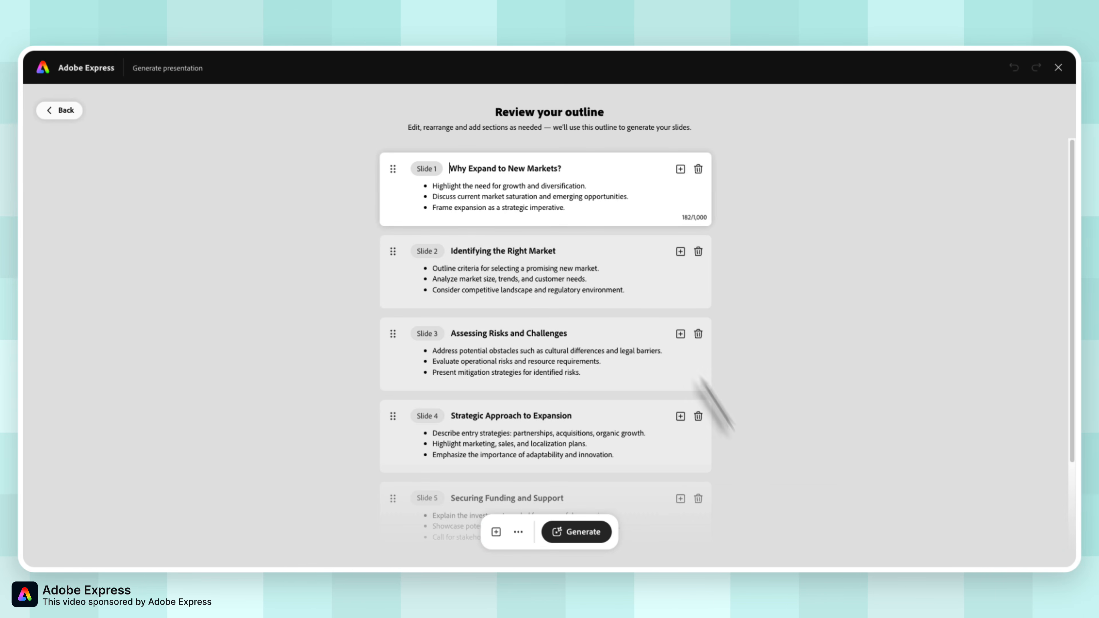
scroll(608, 318, down, 3)
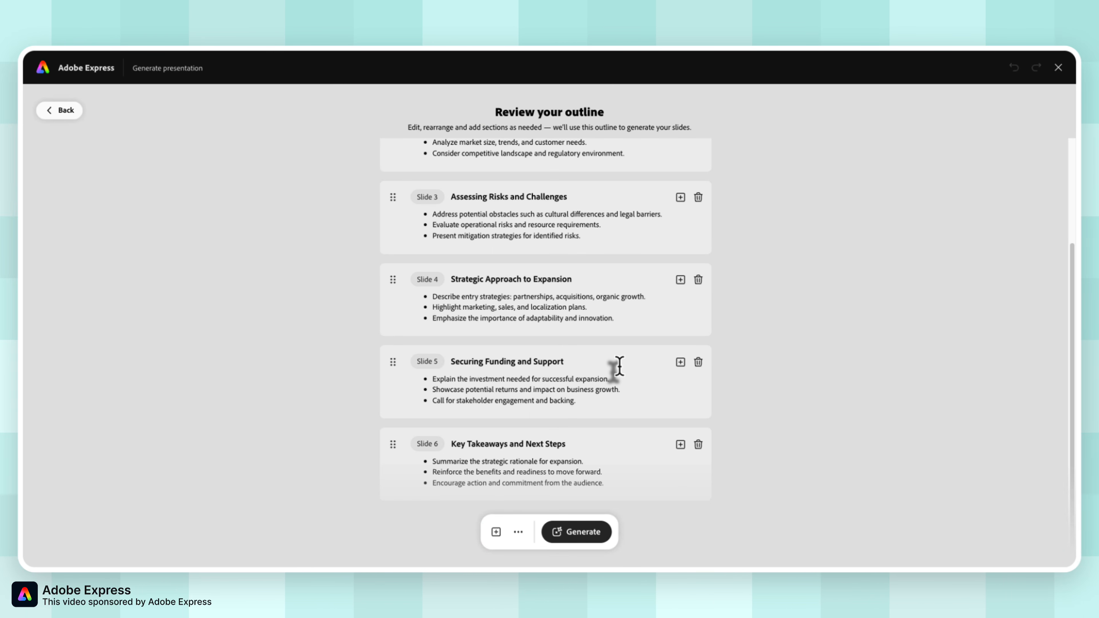
click(579, 535)
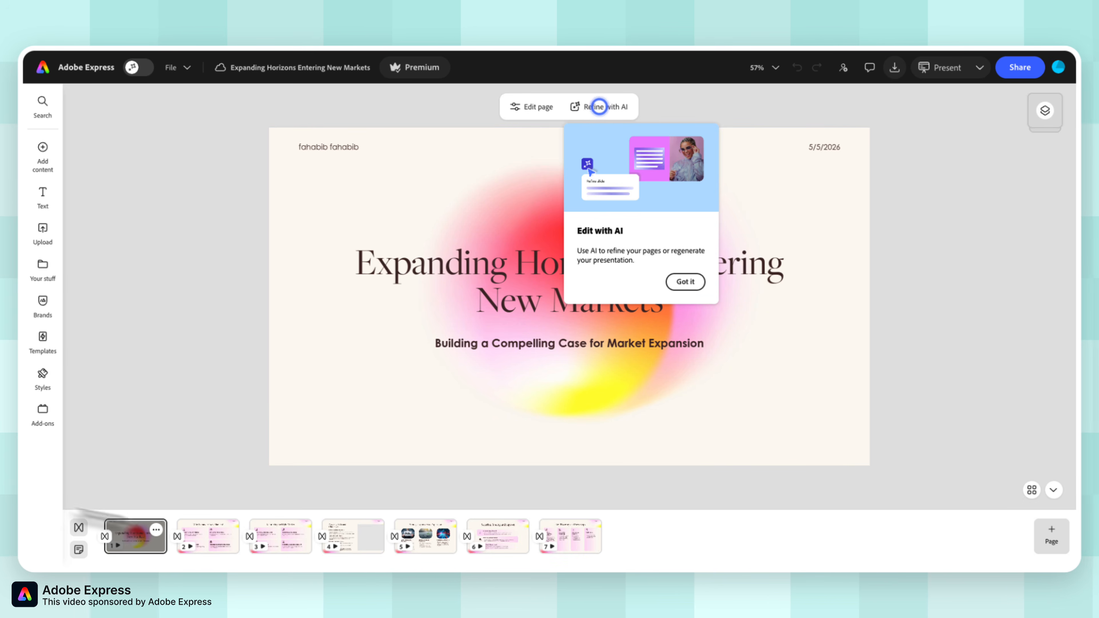
Look through generated slides 3 to 7 and check the page options available for the last slide.
click(273, 542)
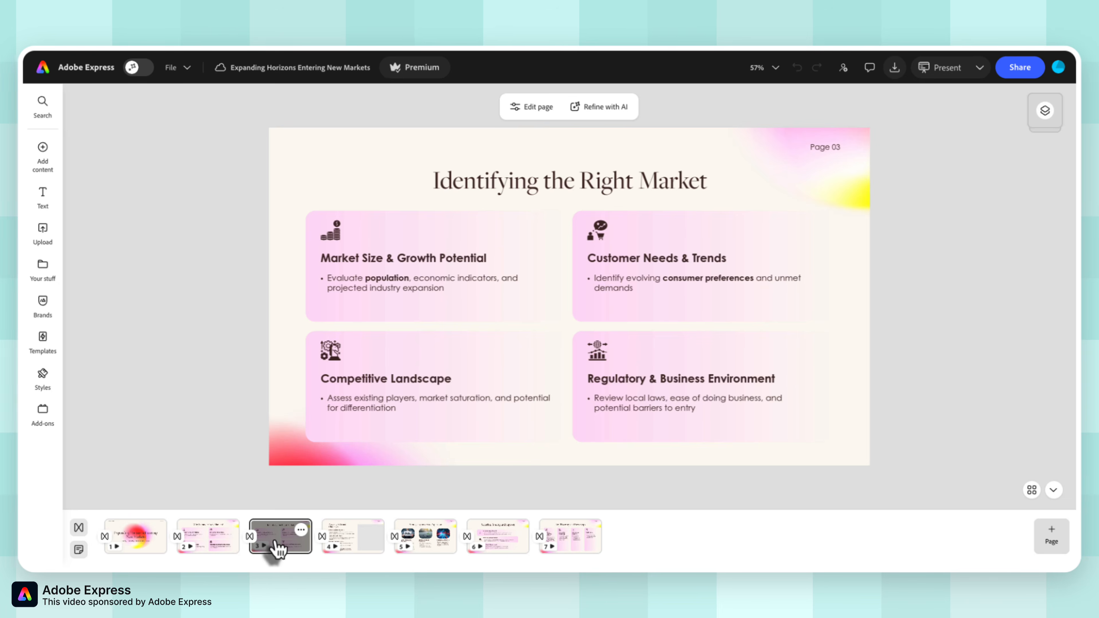
click(352, 546)
click(411, 545)
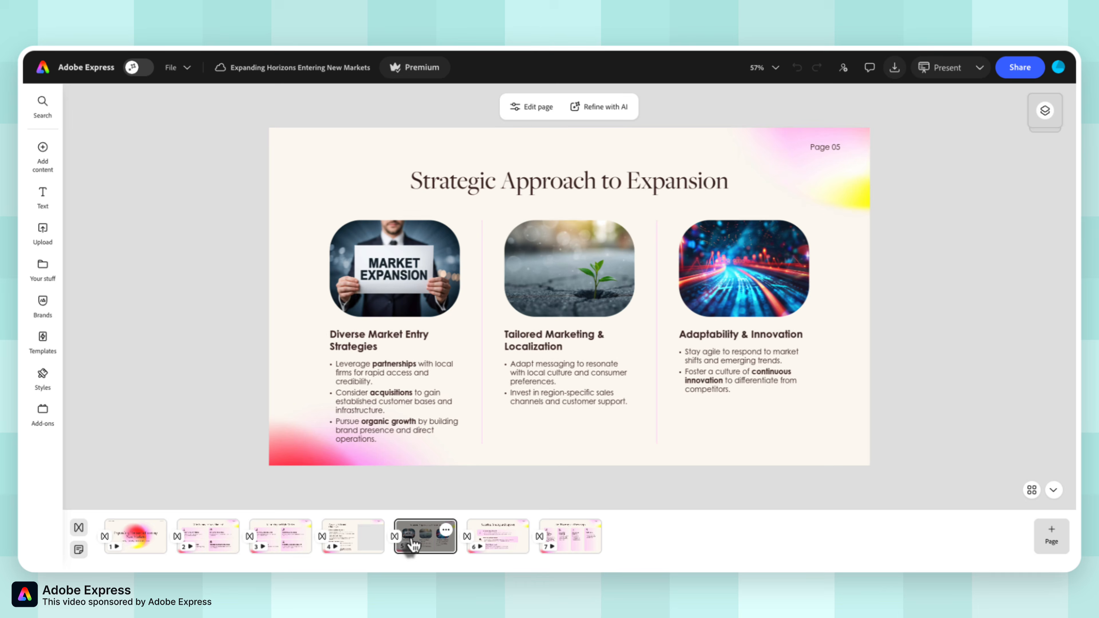
click(498, 542)
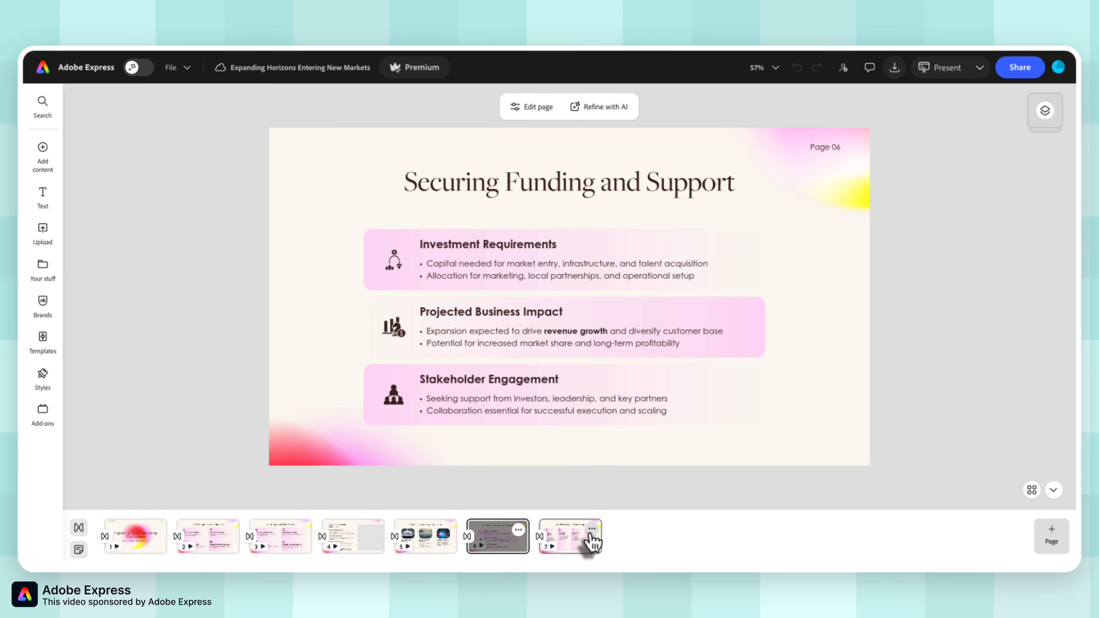
click(591, 531)
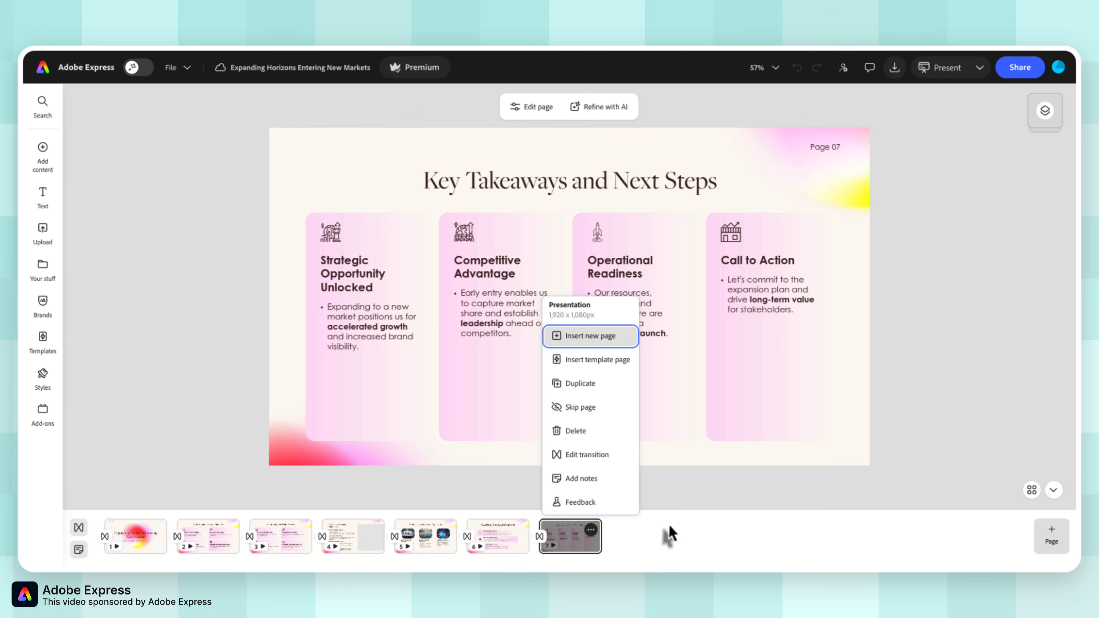
click(670, 535)
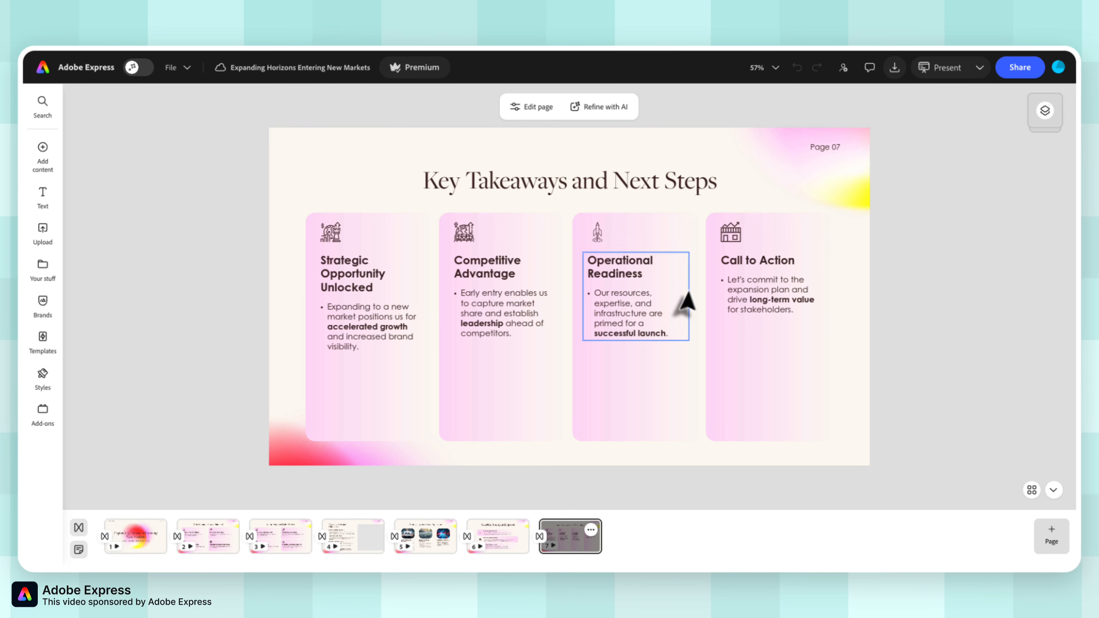
Check which scopes Refine with AI offers for the presentation, and return to the title slide.
click(619, 116)
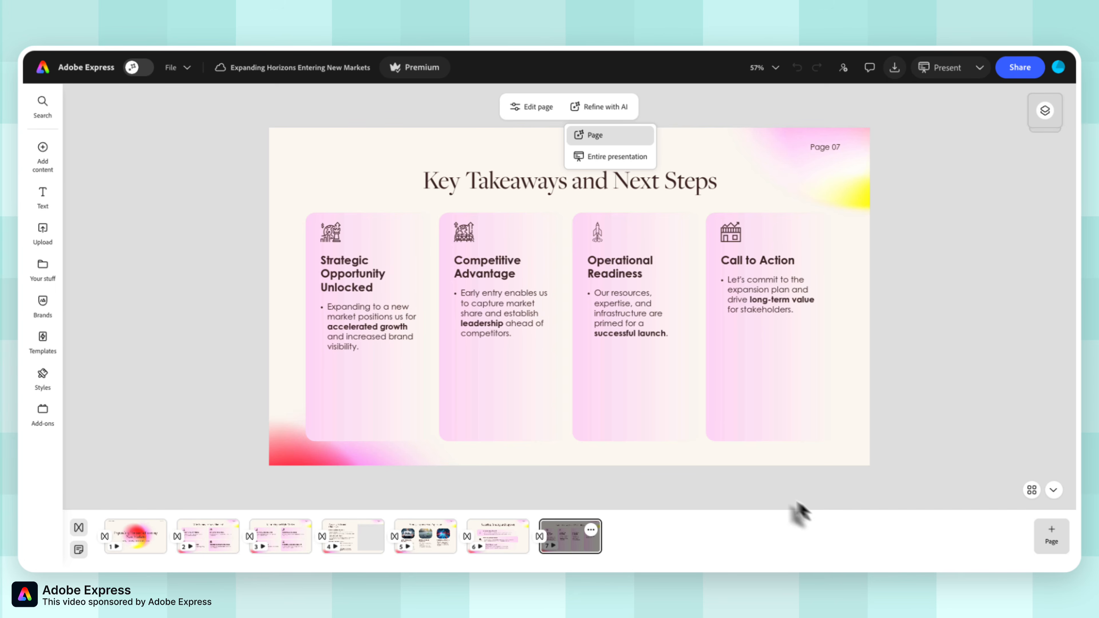
click(141, 540)
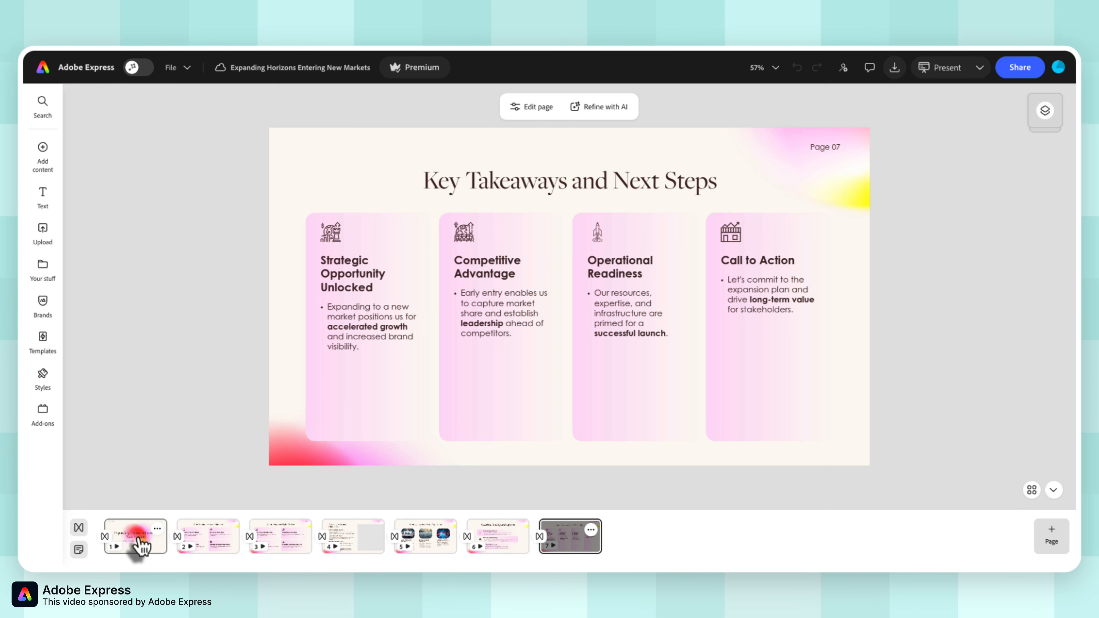
click(140, 539)
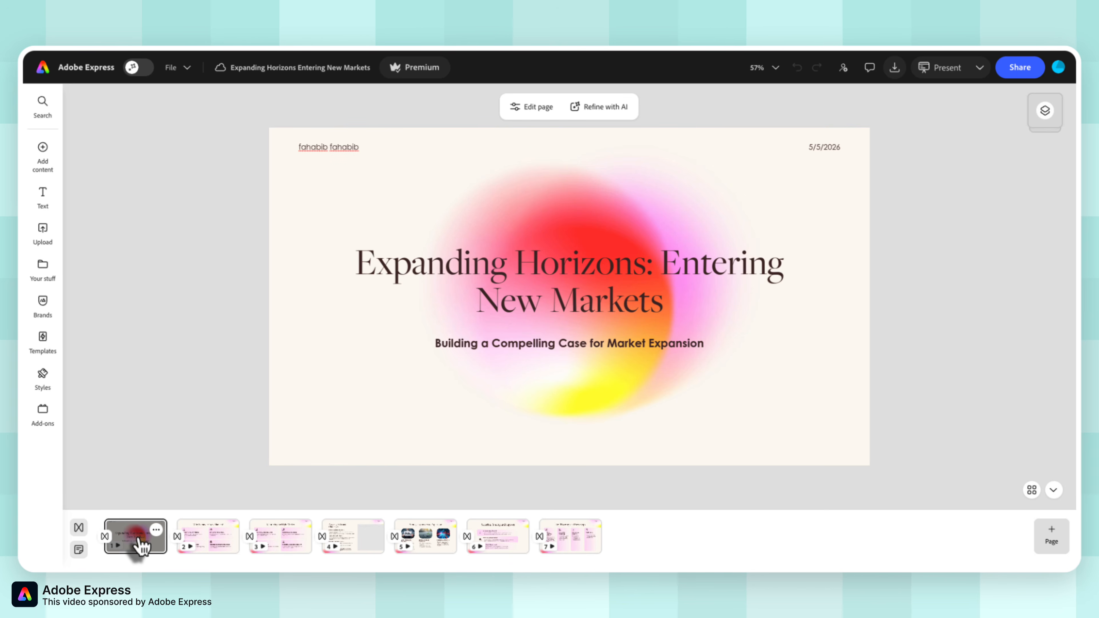